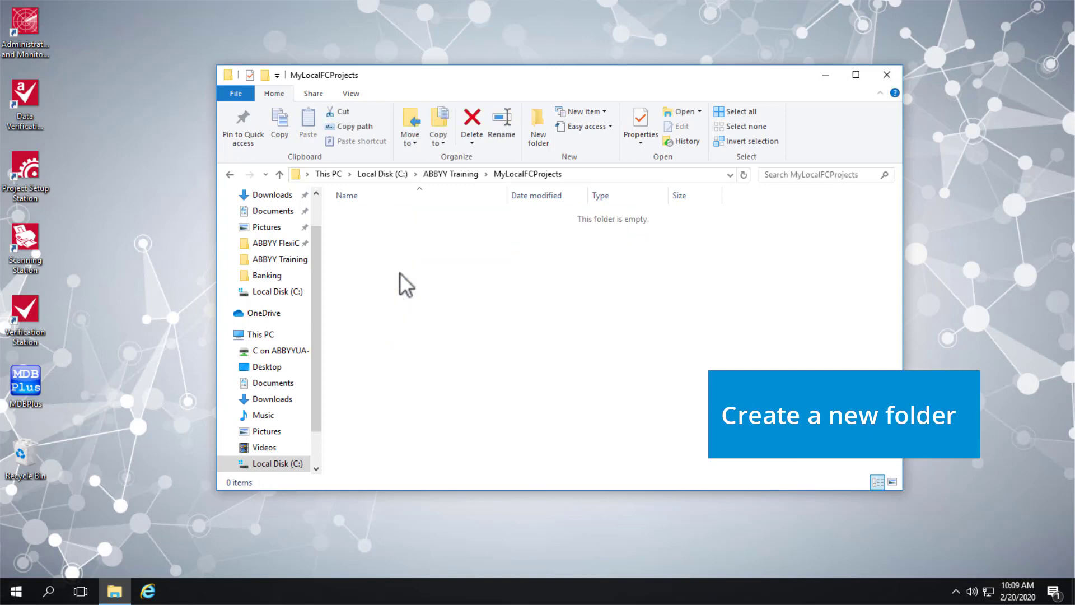
Step: Create a folder named Task_03 inside MyLocalFCProjects and close the folder window
{"action": "right_click", "coordinate": [394, 244]}
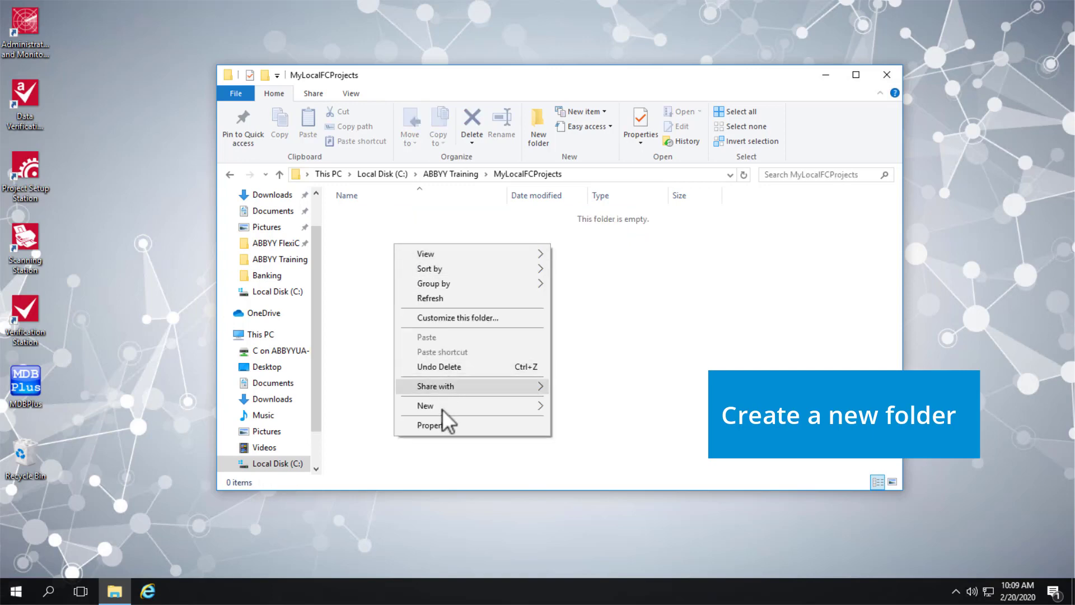
{"action": "mouse_move", "coordinate": [441, 408]}
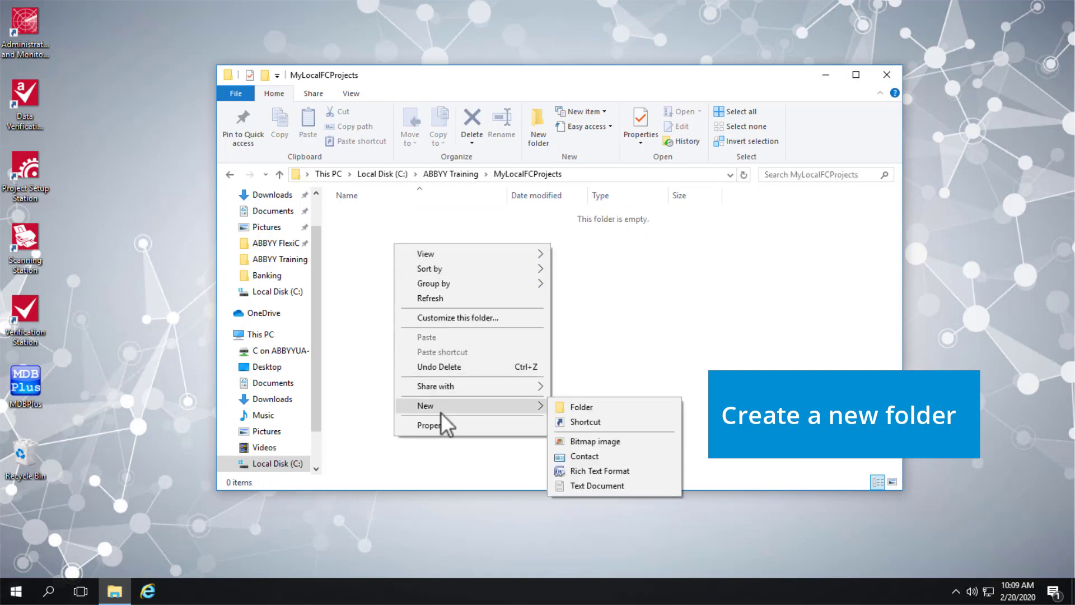
{"action": "left_click", "coordinate": [583, 404]}
{"action": "type", "text": "Task_"}
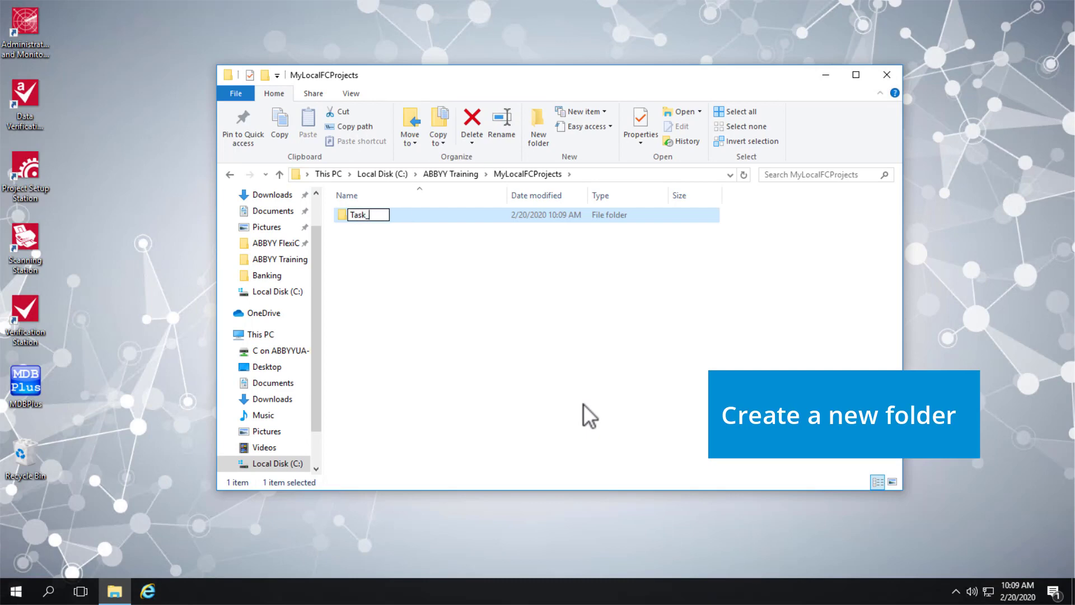
{"action": "type", "text": "03"}
{"action": "key", "text": "Return"}
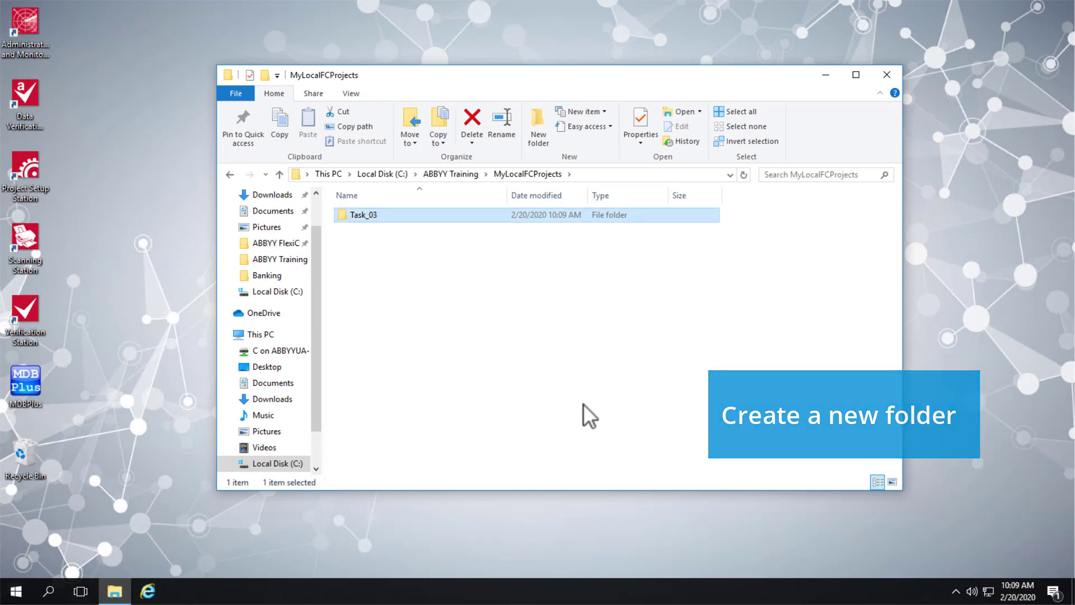
{"action": "left_click", "coordinate": [886, 78]}
Step: Open the ABBYY FlexiCapture 12 Project Setup Station and create a new project named WorkProject in the Task_03 folder
{"action": "left_click", "coordinate": [17, 592]}
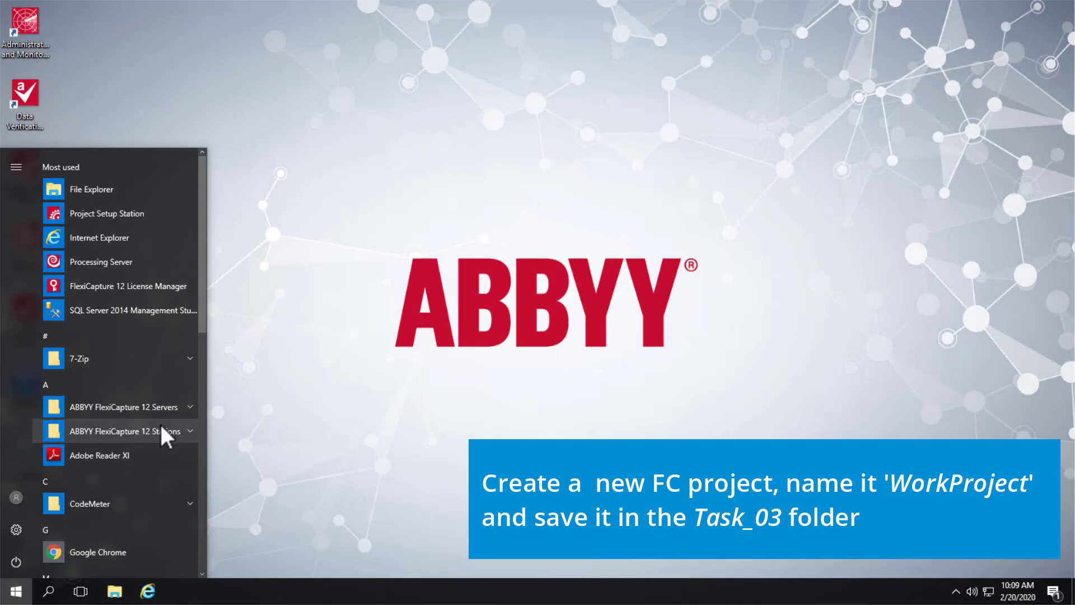
{"action": "left_click", "coordinate": [158, 428]}
{"action": "scroll", "coordinate": [149, 450], "scroll_direction": "down", "scroll_amount": 3}
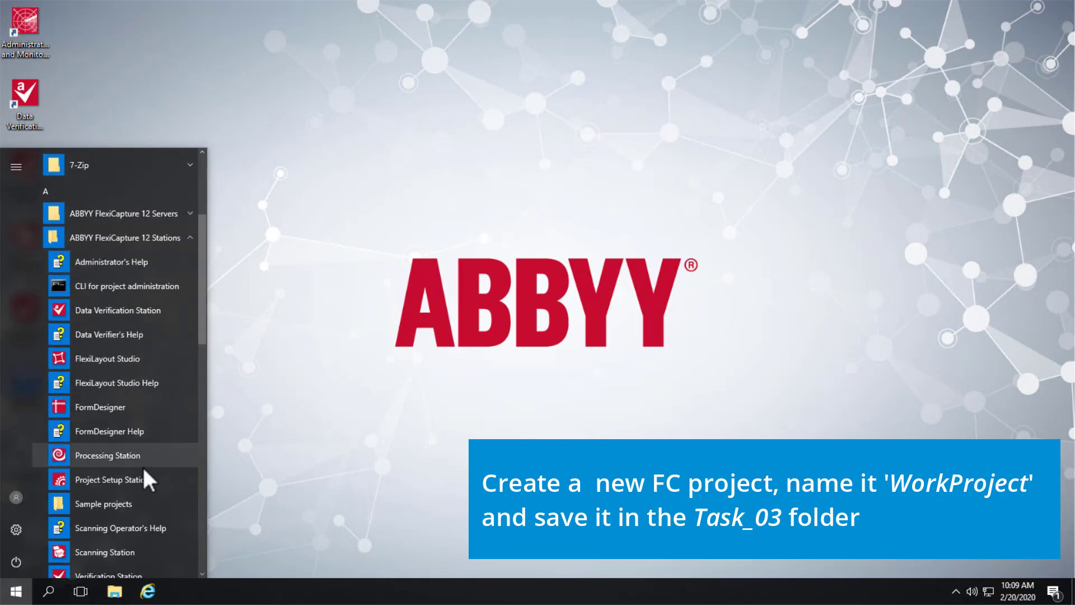
{"action": "left_click", "coordinate": [141, 478]}
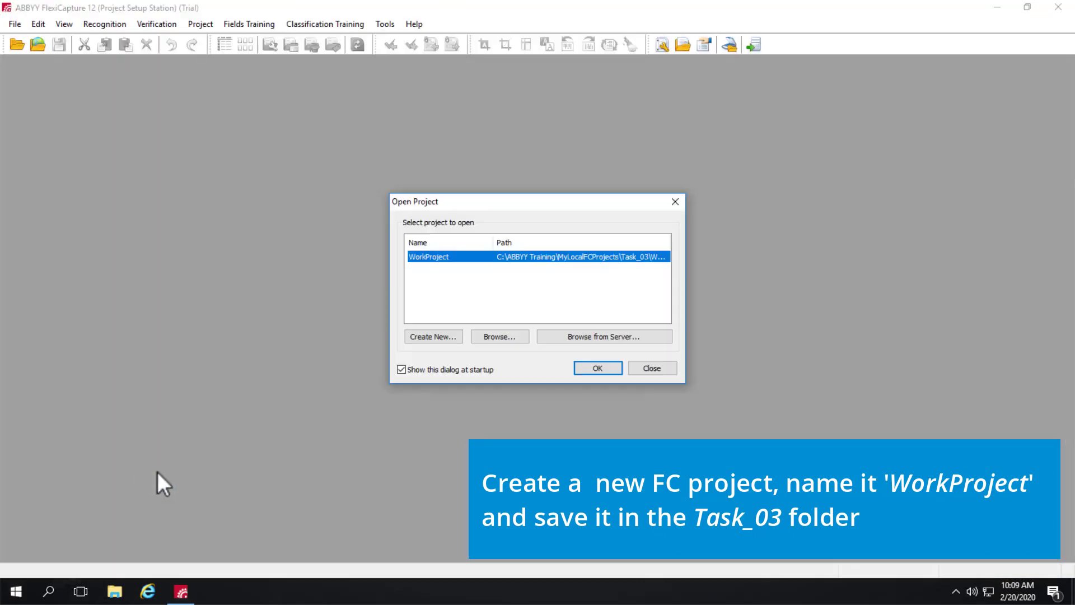
{"action": "left_click", "coordinate": [452, 337]}
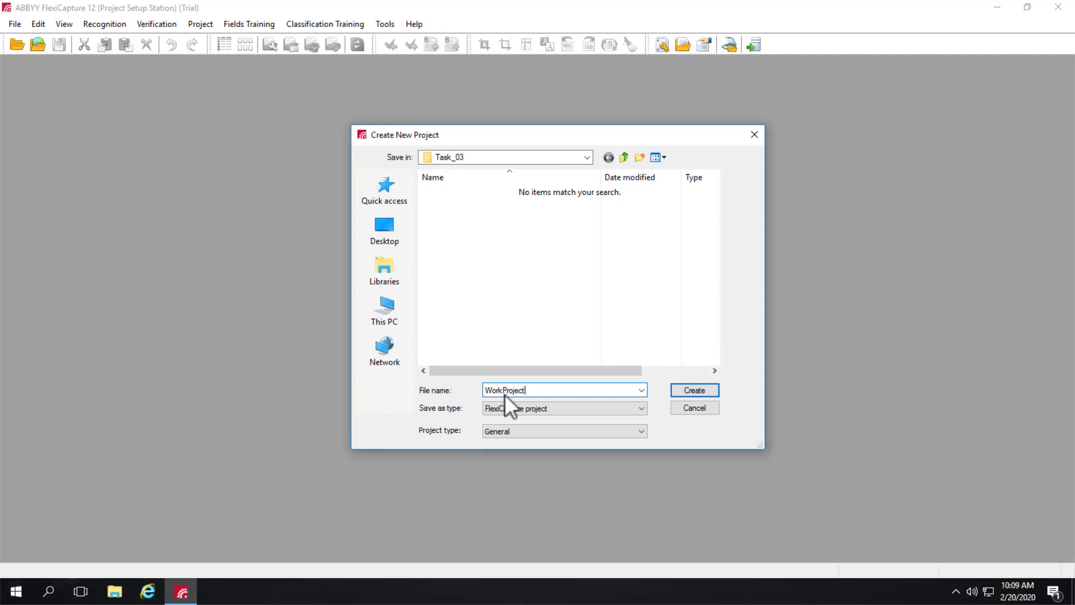
{"action": "left_click", "coordinate": [685, 391]}
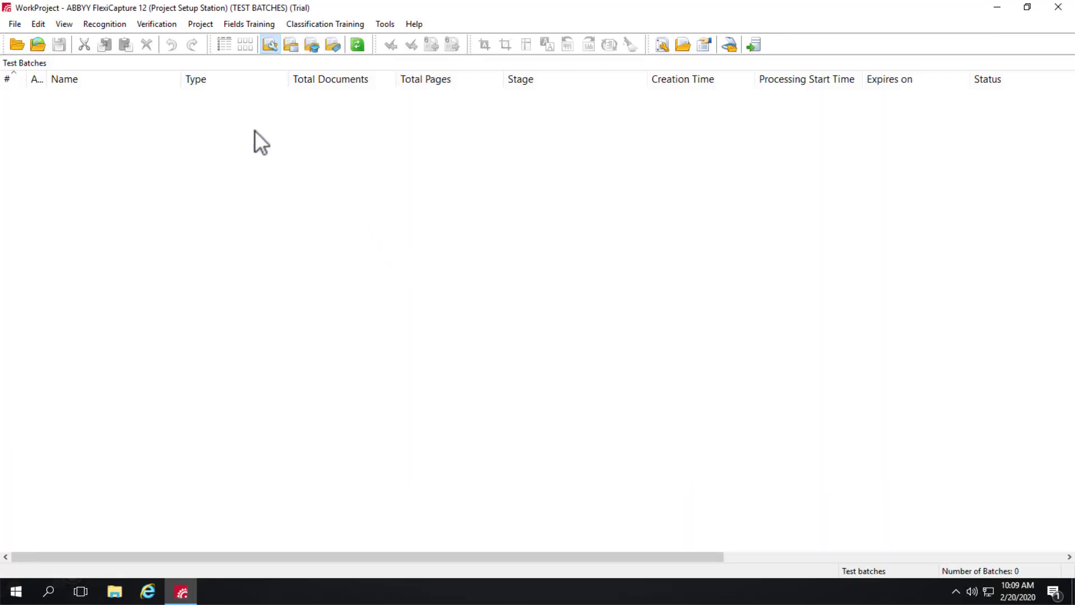
Step: Start a new document definition in the project for documents of the Forms kind
{"action": "left_click", "coordinate": [200, 25]}
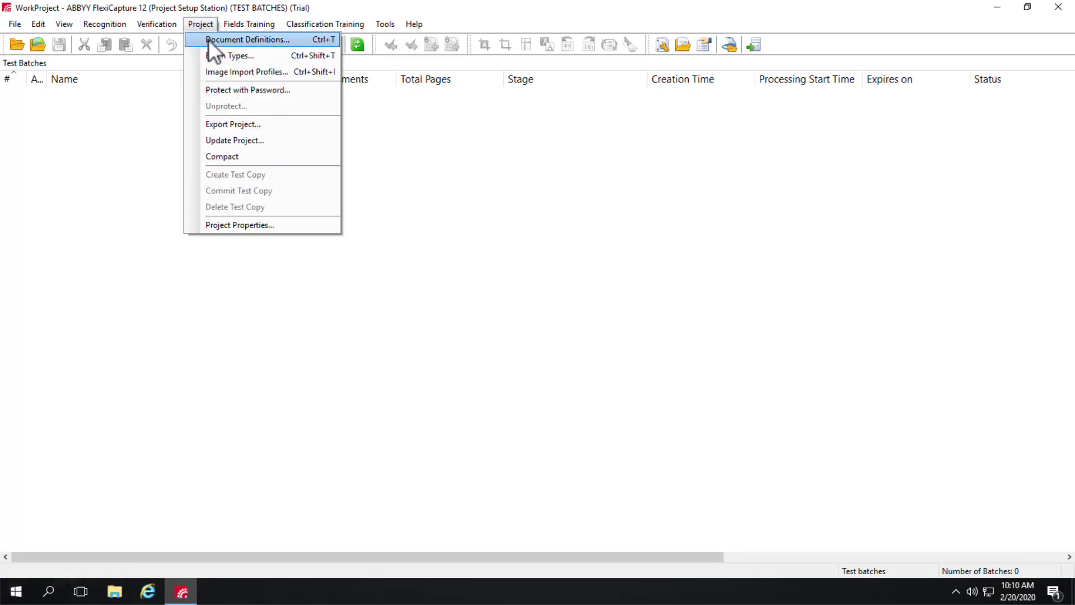
{"action": "left_click", "coordinate": [208, 39]}
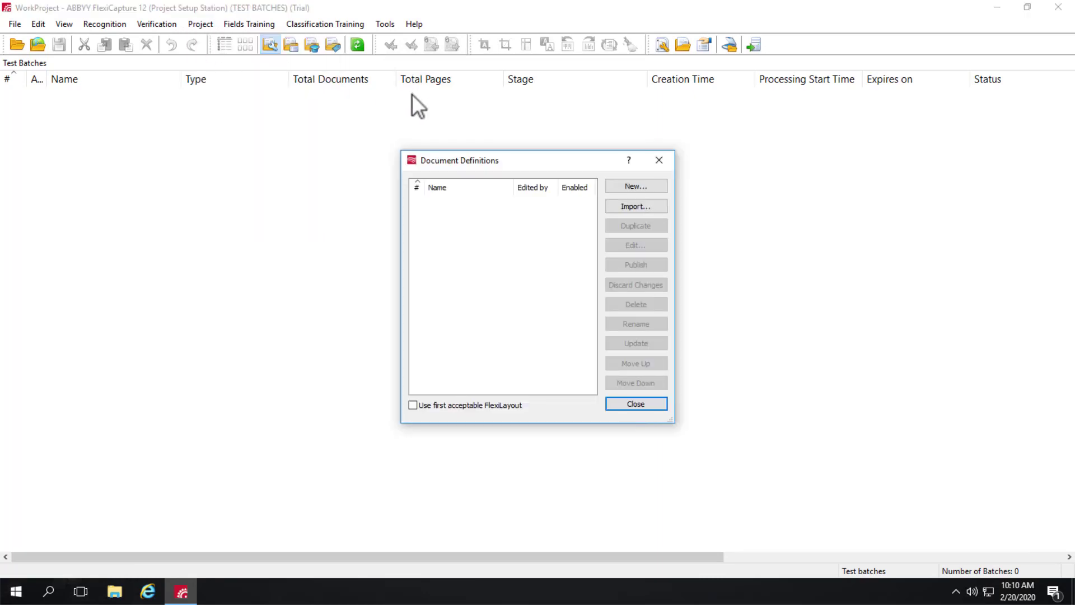
{"action": "left_click", "coordinate": [616, 183]}
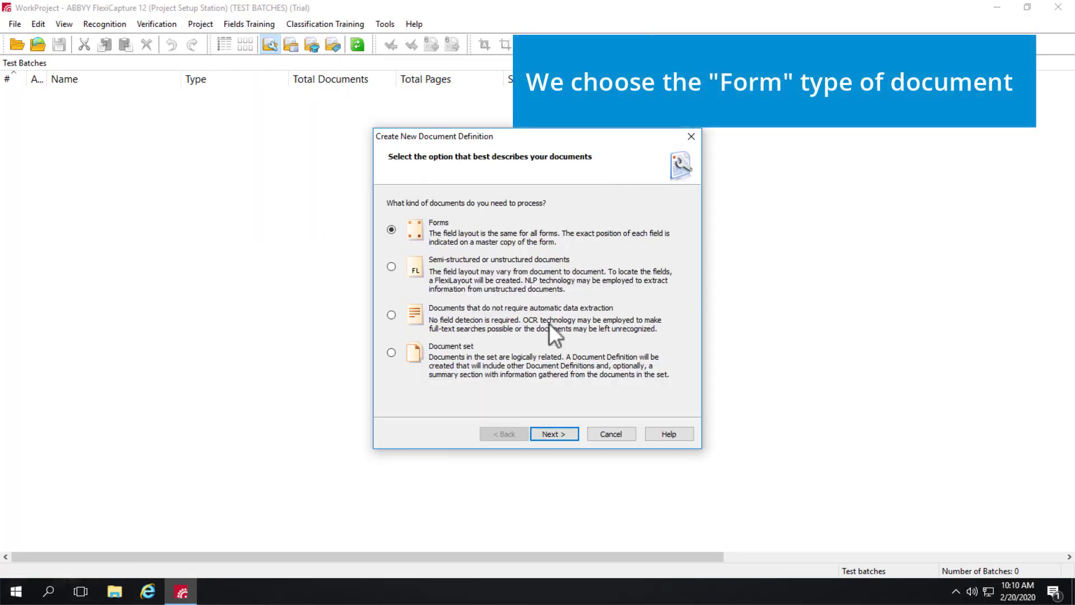
{"action": "left_click", "coordinate": [562, 433]}
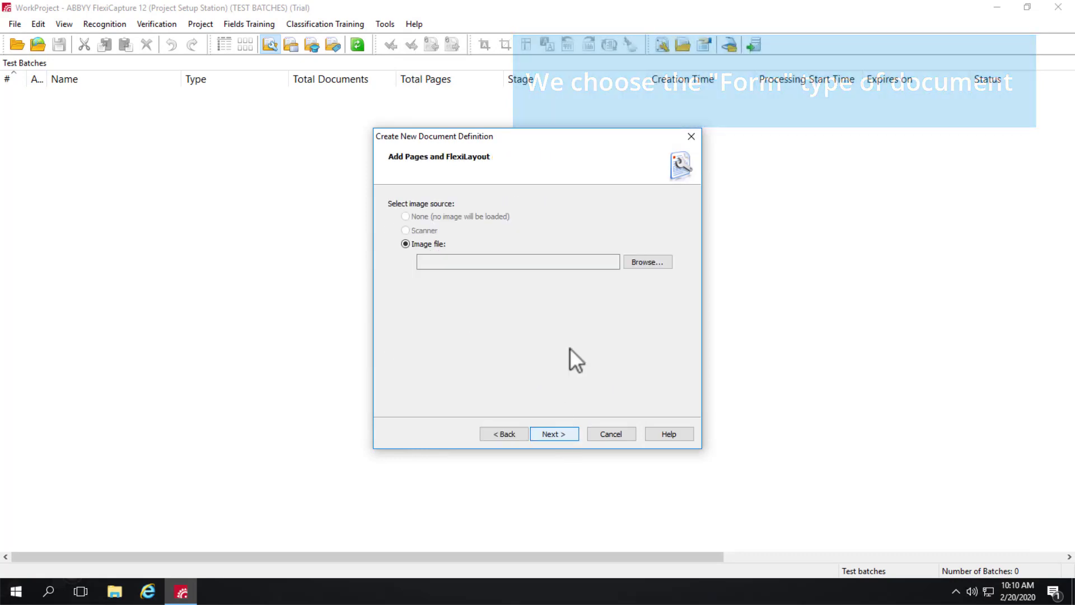
Step: Load the image file 01_Blank from the Banking folder as the source page of the new definition
{"action": "left_click", "coordinate": [635, 261]}
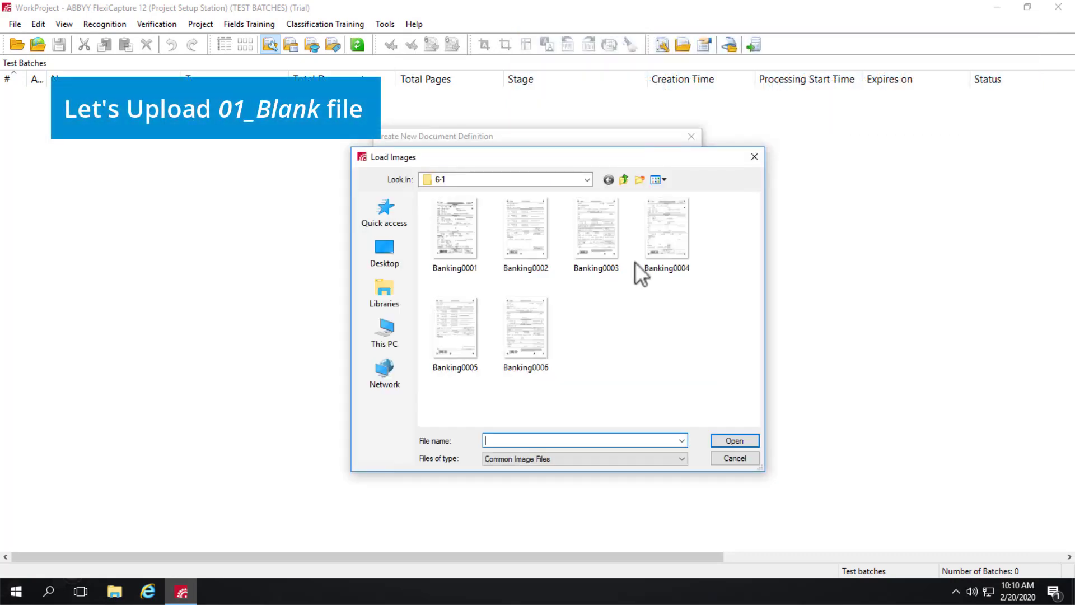
{"action": "left_click", "coordinate": [622, 179]}
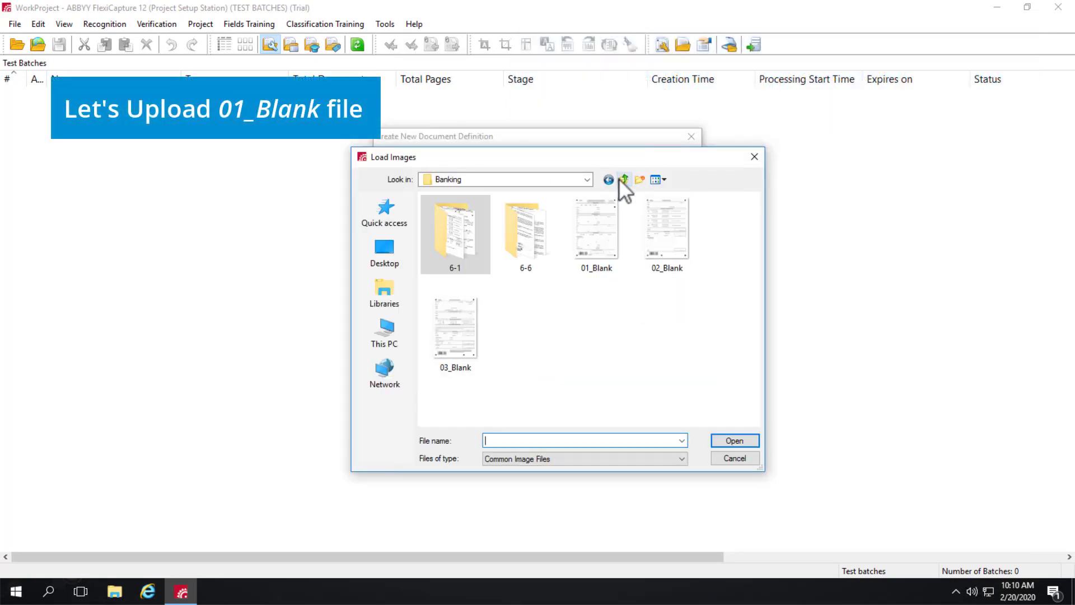
{"action": "left_click", "coordinate": [603, 227]}
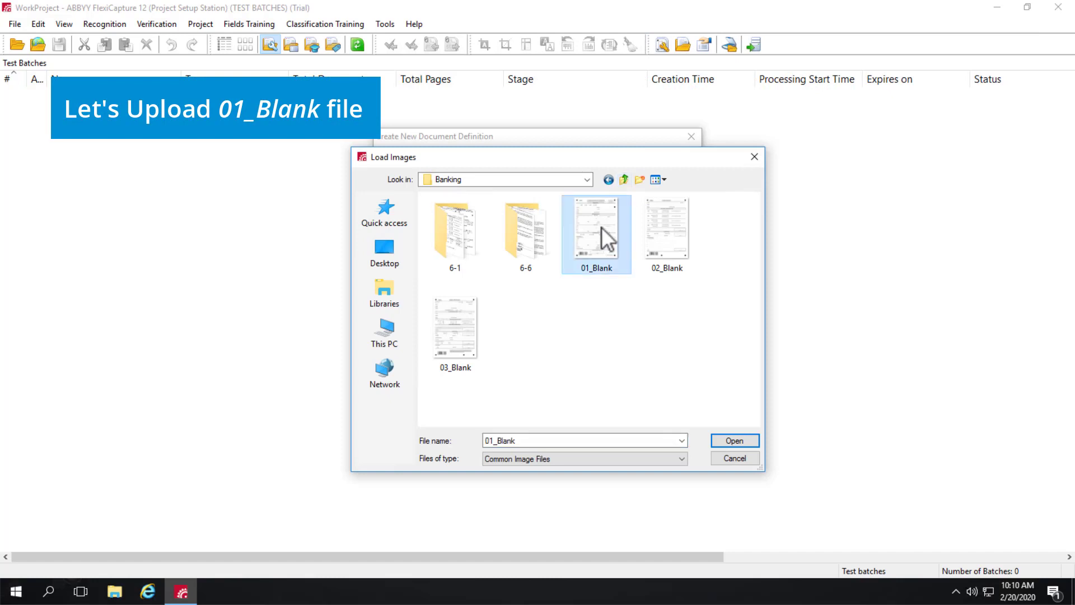
{"action": "left_click", "coordinate": [737, 442]}
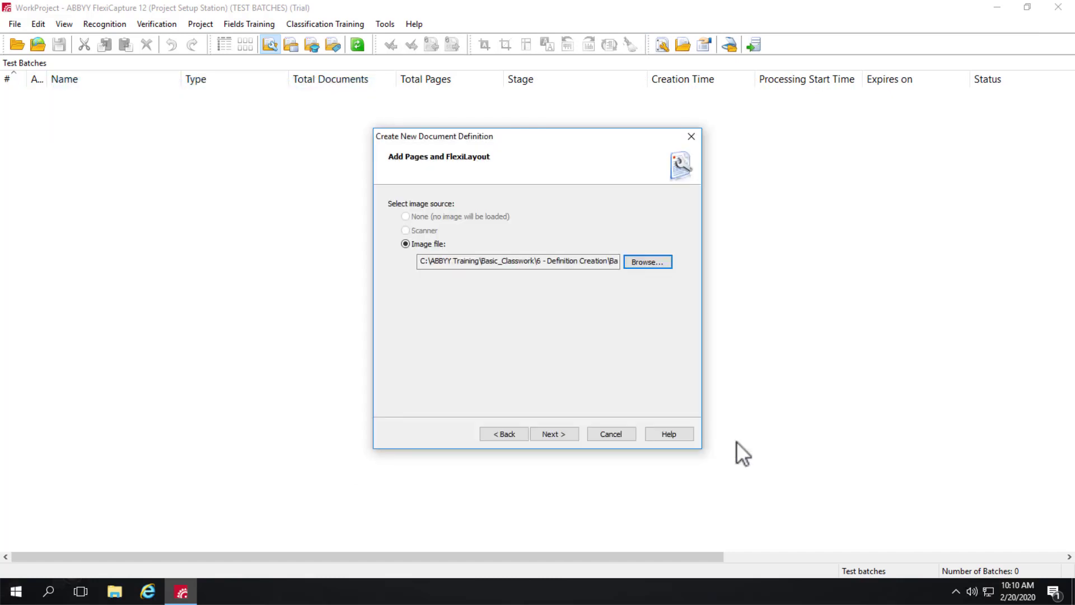
{"action": "left_click", "coordinate": [558, 436]}
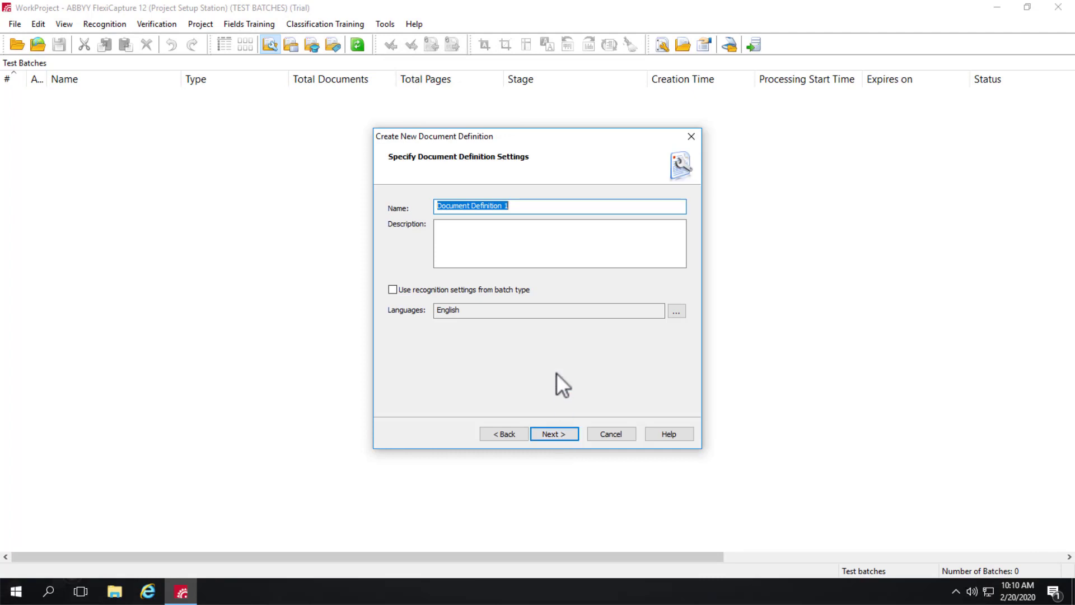
Step: Name the document definition BankingDoc and finish creating it with automatic detection of checkmarks turned off
{"action": "key", "text": "Delete"}
{"action": "type", "text": "Ban"}
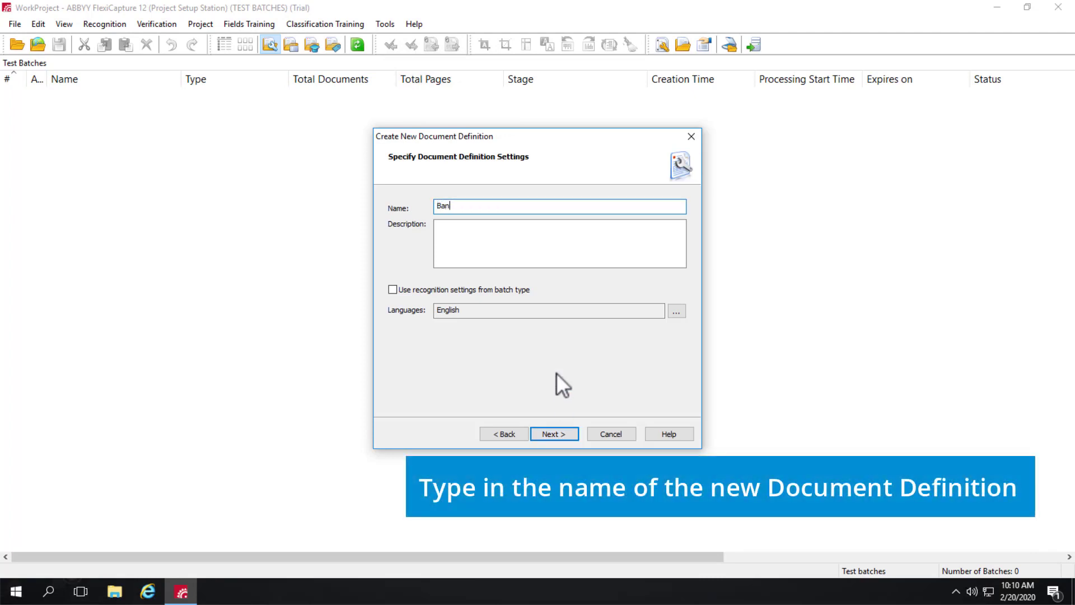
{"action": "type", "text": "kingDoc"}
{"action": "left_click", "coordinate": [562, 435]}
{"action": "left_click", "coordinate": [398, 235]}
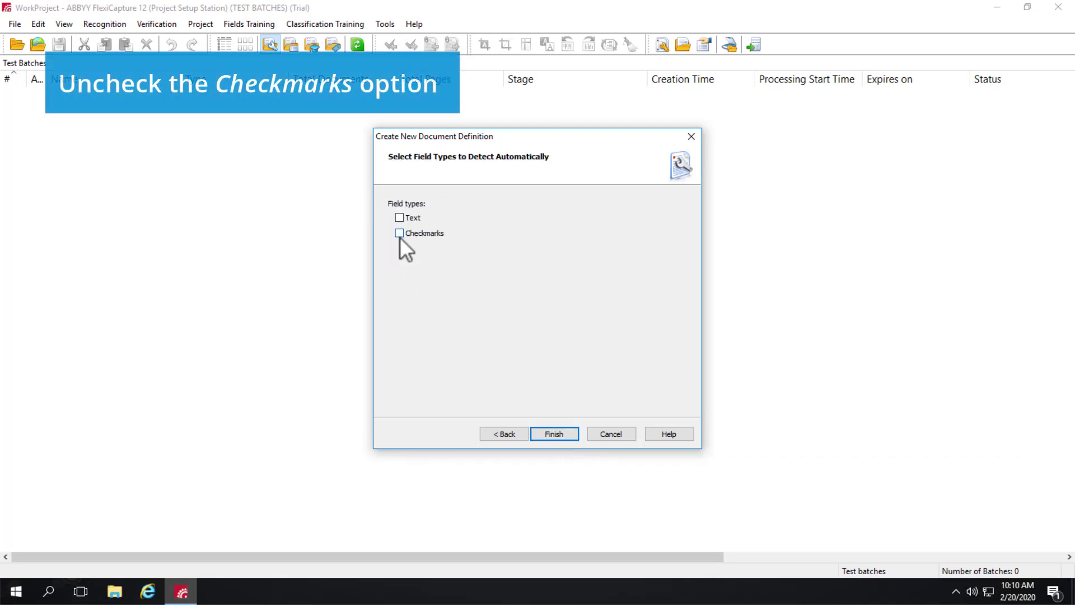
{"action": "left_click", "coordinate": [553, 434]}
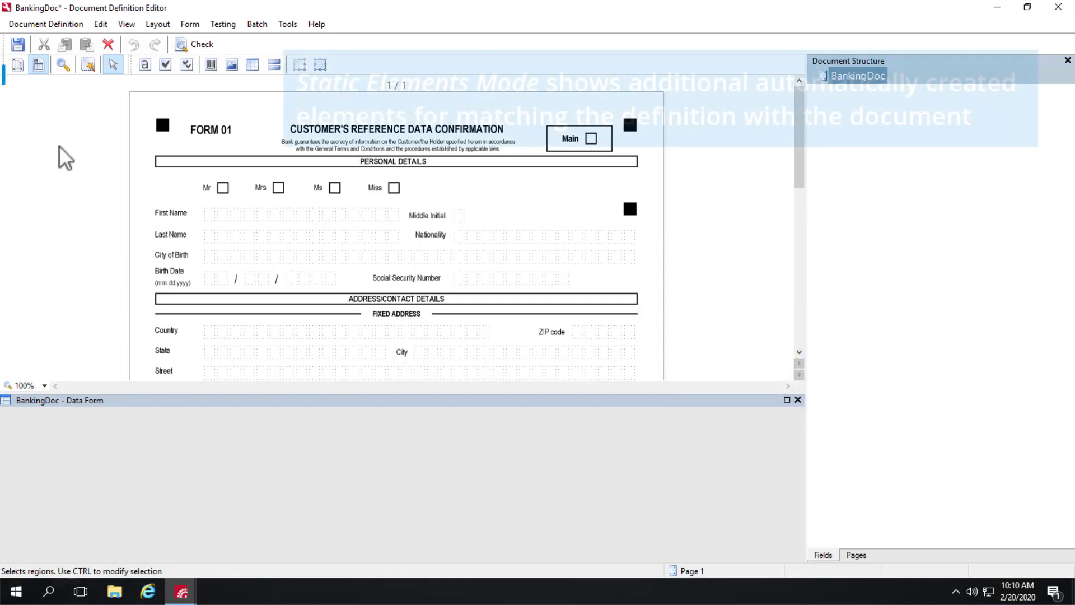
Step: View the static elements on the BankingDoc form and return to field regions mode
{"action": "left_click", "coordinate": [17, 65]}
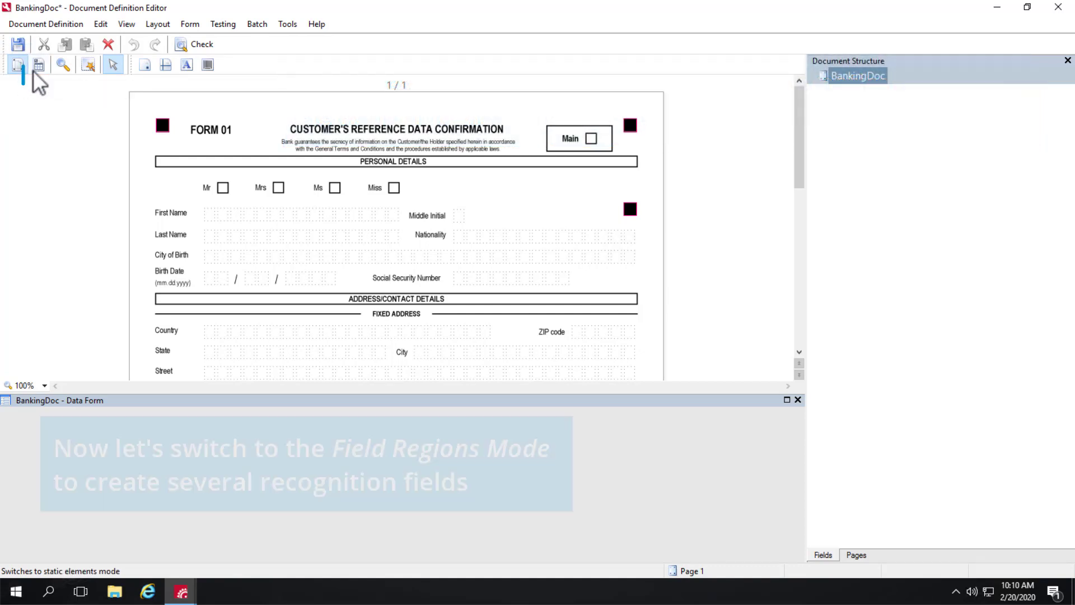
{"action": "left_click", "coordinate": [39, 65]}
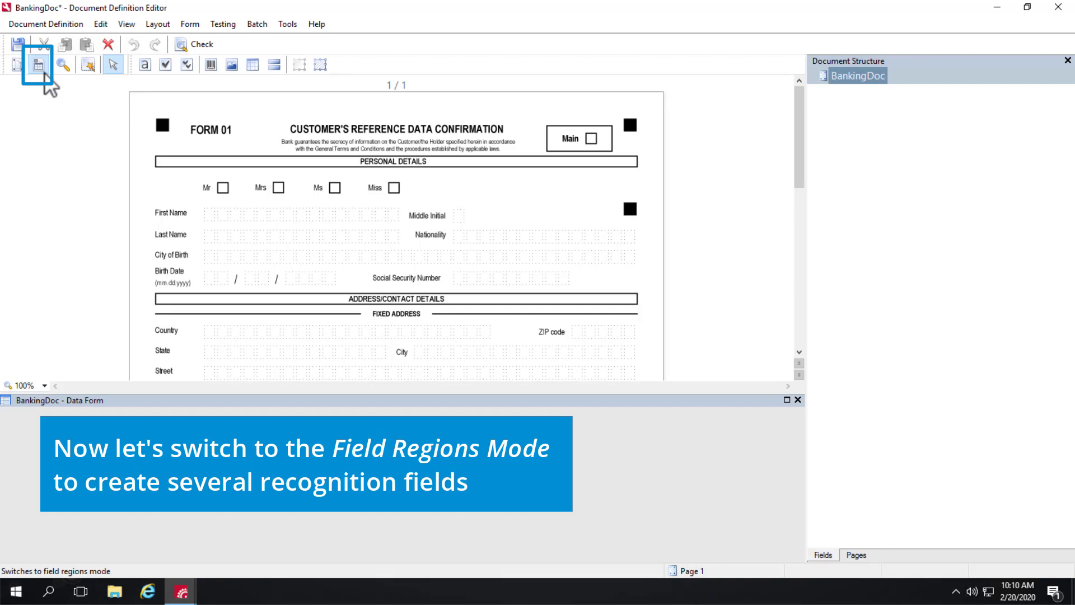
Step: Draw text fields over the First Name (about 79×8 mm), Last Name (80×7), City of Birth (173×8) and Social Security Number (49×8) boxes
{"action": "left_click", "coordinate": [145, 65]}
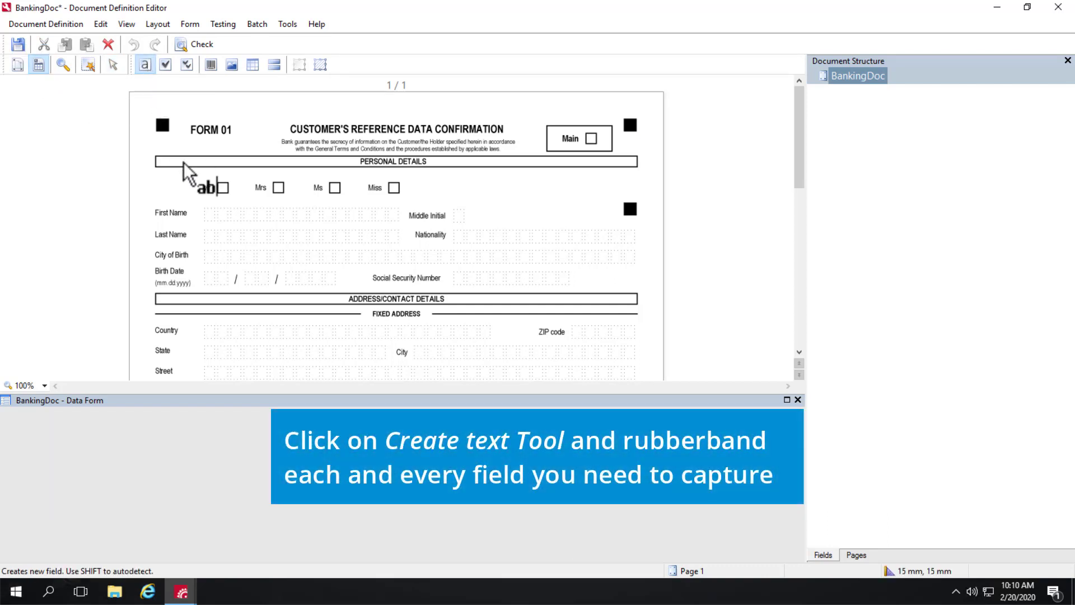
{"action": "left_click_drag", "start_coordinate": [202, 205], "coordinate": [401, 224]}
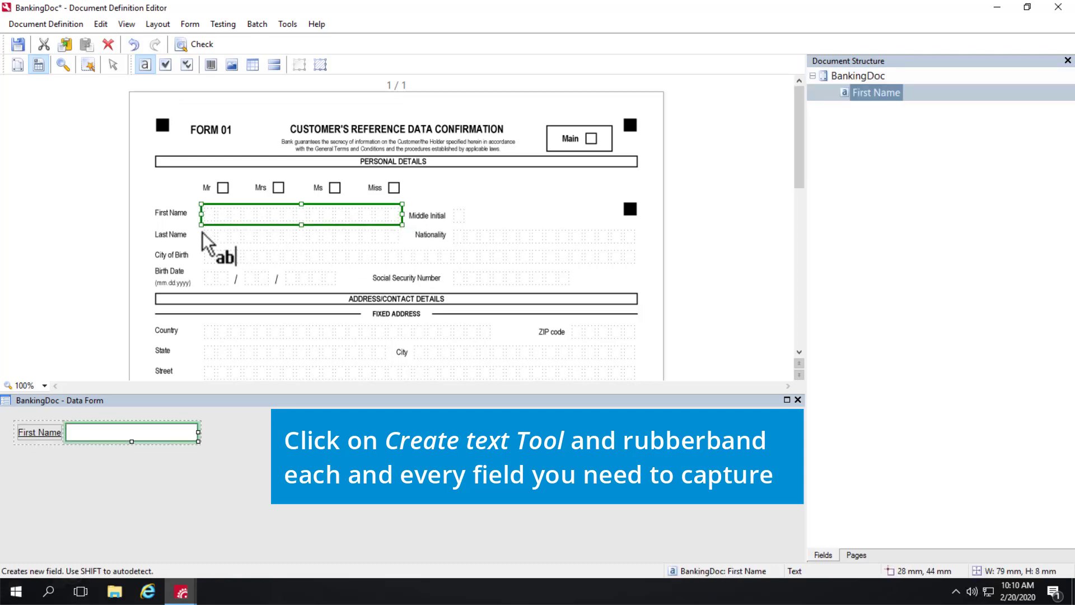
{"action": "left_click_drag", "start_coordinate": [200, 227], "coordinate": [402, 247]}
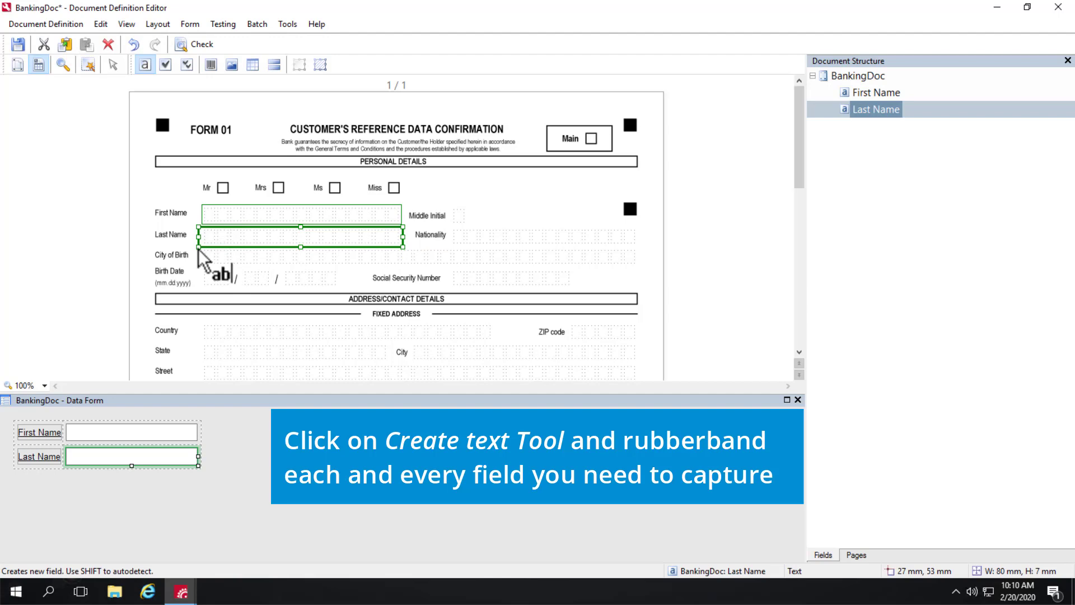
{"action": "left_click_drag", "start_coordinate": [198, 248], "coordinate": [639, 268]}
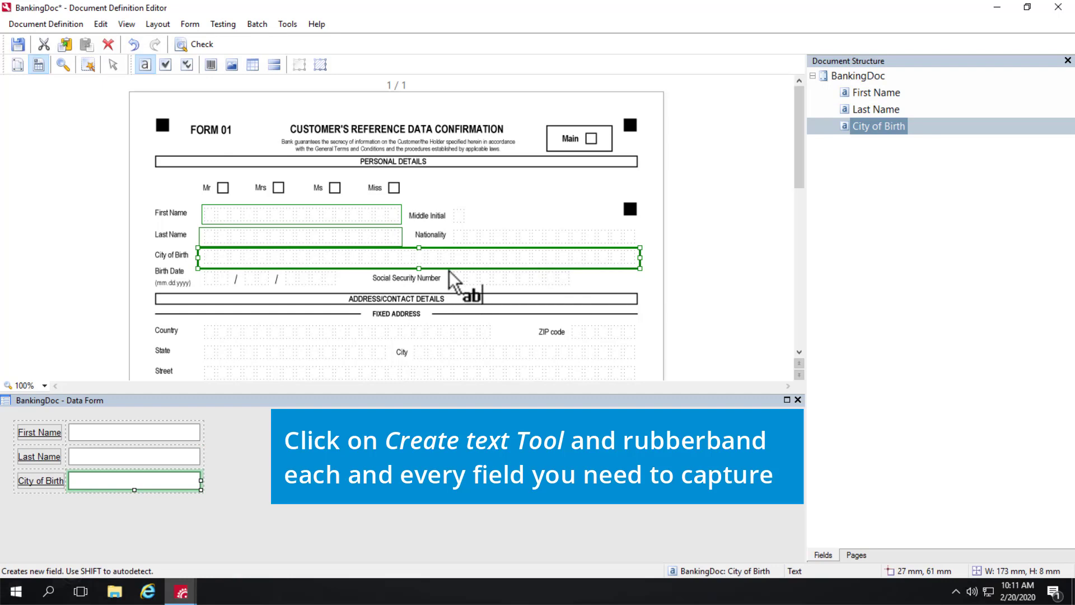
{"action": "left_click_drag", "start_coordinate": [448, 270], "coordinate": [575, 291]}
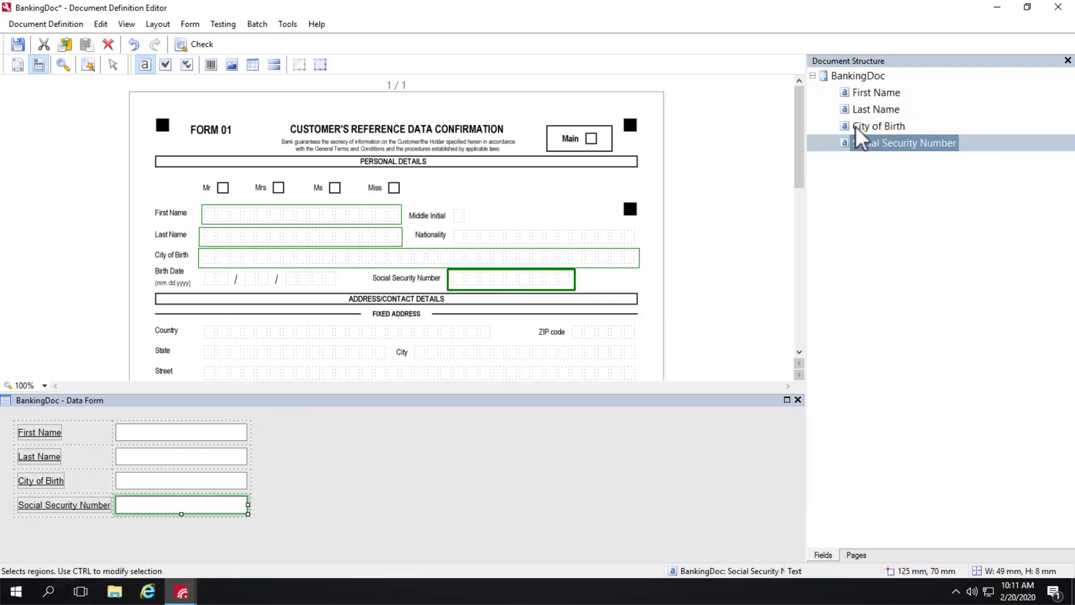
Step: Set all four text fields to ICR (hand-printed) recognition with the letter case CAPITAL
{"action": "left_click", "coordinate": [867, 95]}
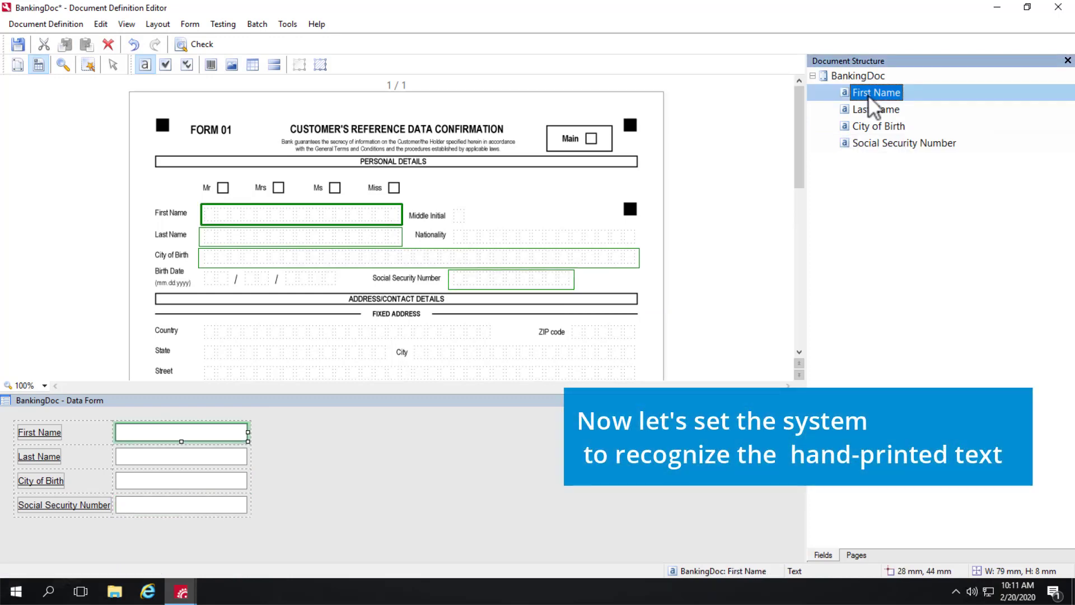
{"action": "left_click", "coordinate": [877, 144], "text": "shift"}
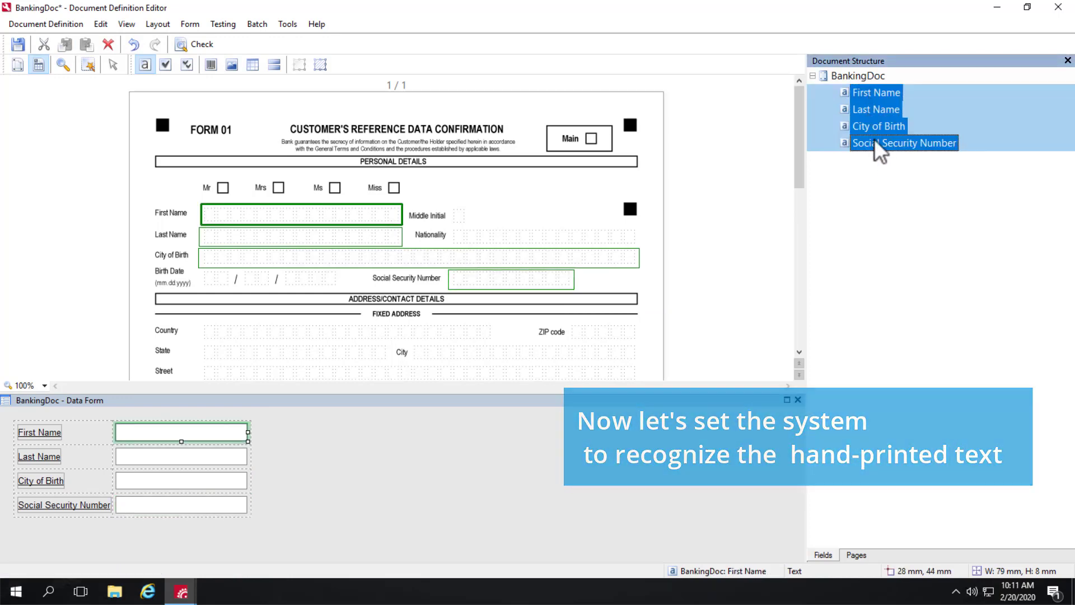
{"action": "right_click", "coordinate": [873, 139]}
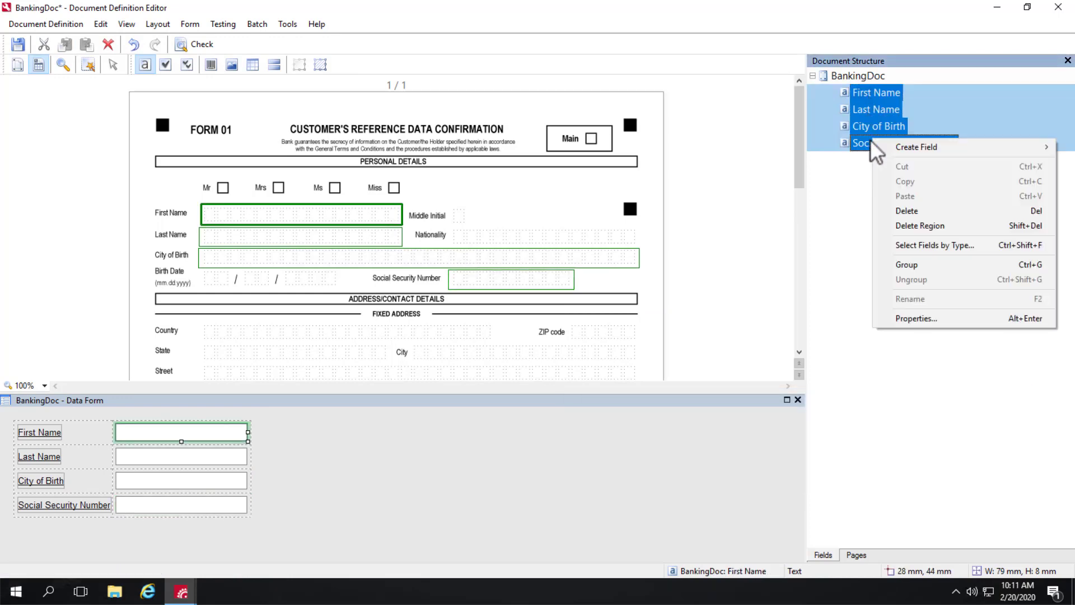
{"action": "left_click", "coordinate": [905, 319]}
{"action": "left_click", "coordinate": [449, 146]}
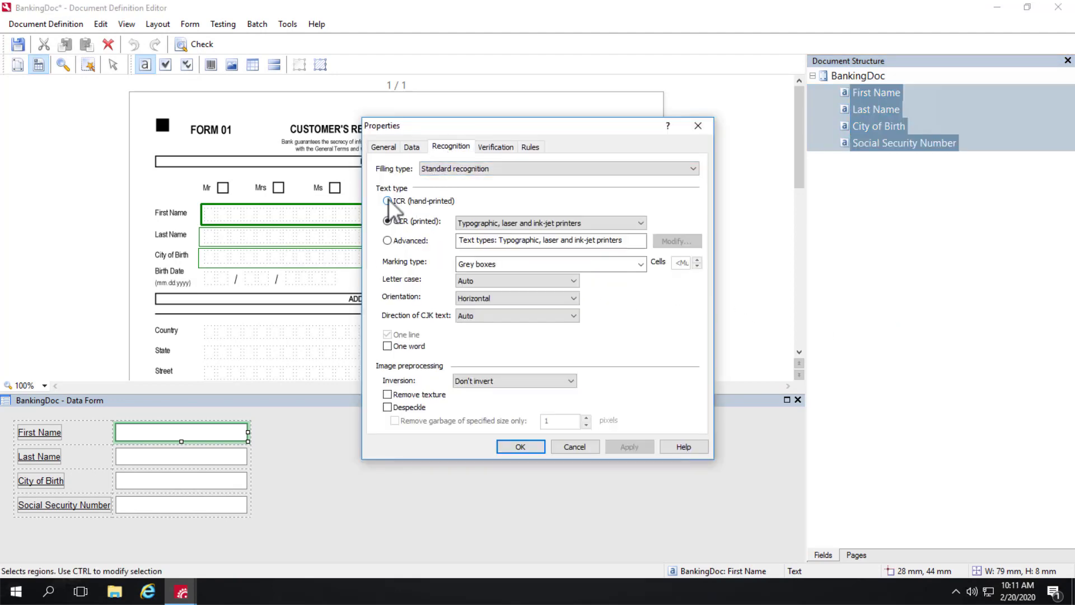
{"action": "left_click", "coordinate": [387, 201]}
{"action": "left_click", "coordinate": [484, 280]}
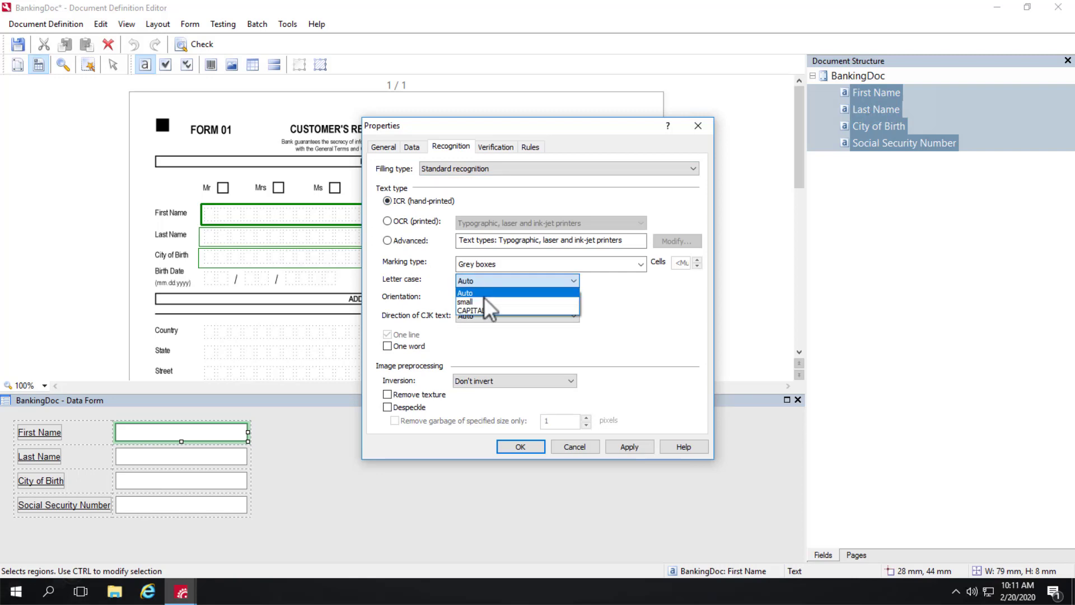
{"action": "left_click", "coordinate": [480, 310]}
{"action": "left_click", "coordinate": [630, 447]}
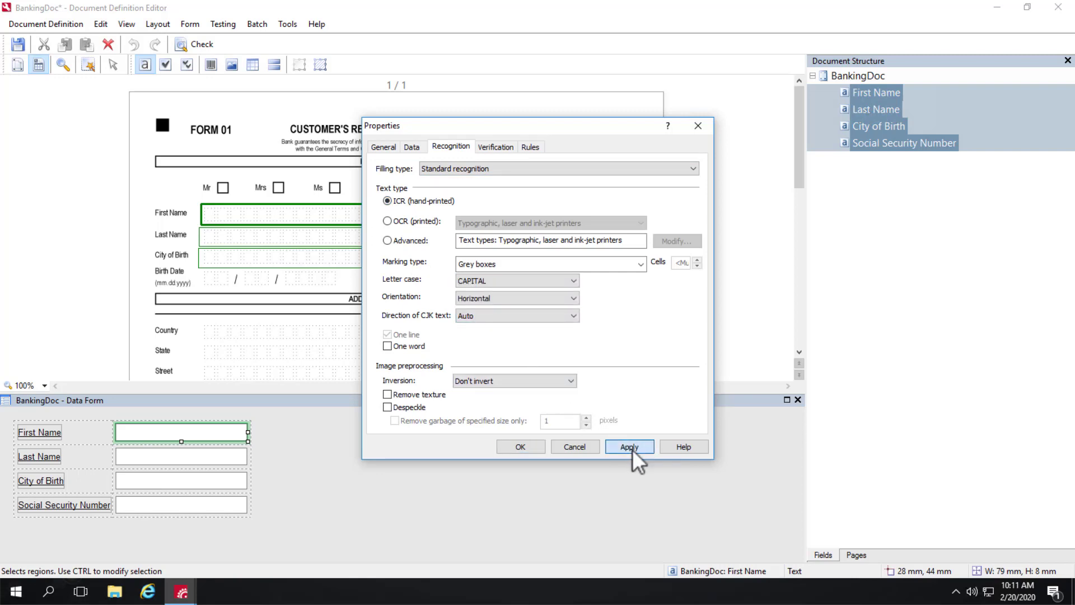
{"action": "left_click", "coordinate": [520, 447]}
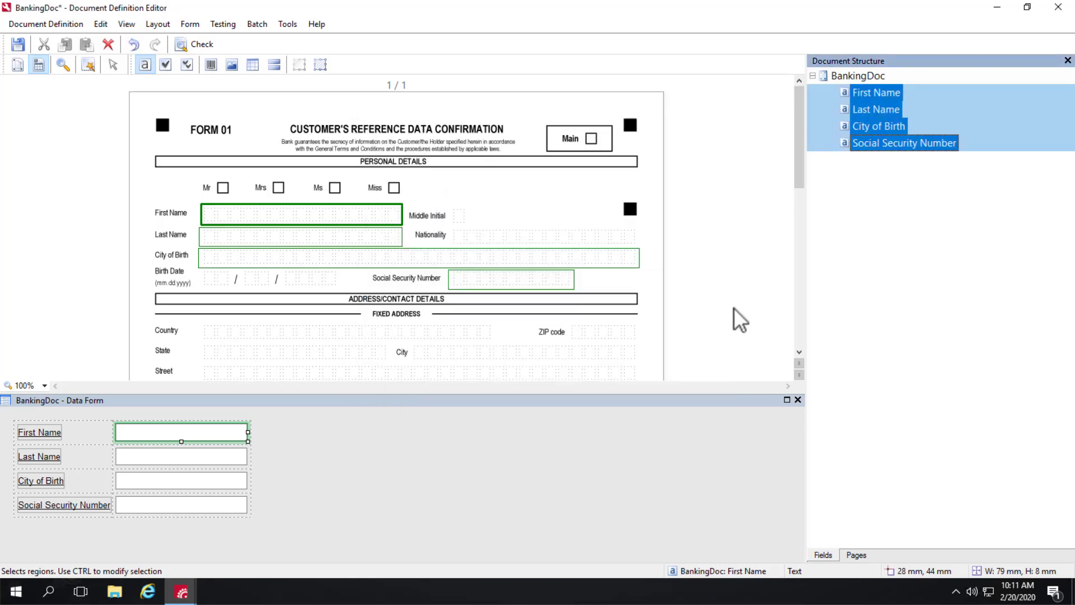
Step: Create a text field without a region in the BankingDoc section, name it Full Name and make it an index field
{"action": "left_click", "coordinate": [850, 78]}
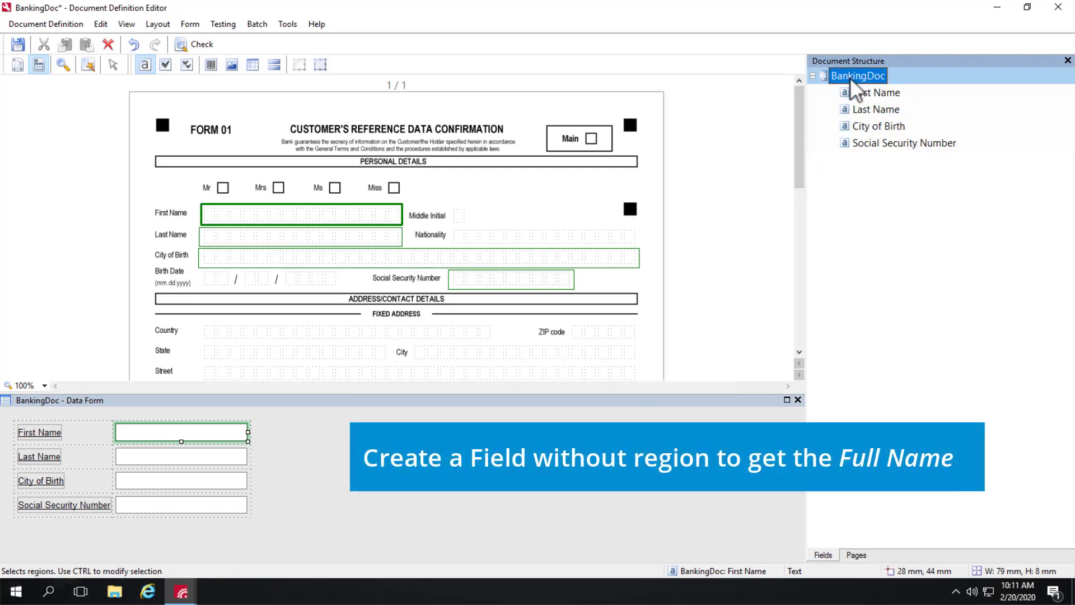
{"action": "right_click", "coordinate": [849, 78]}
{"action": "mouse_move", "coordinate": [871, 124]}
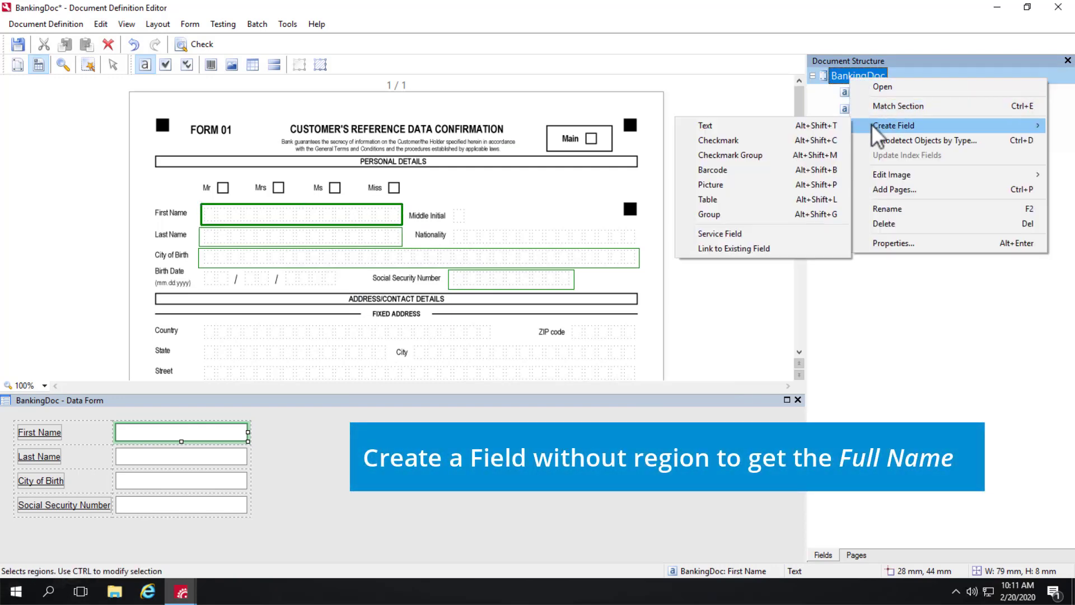
{"action": "left_click", "coordinate": [767, 125]}
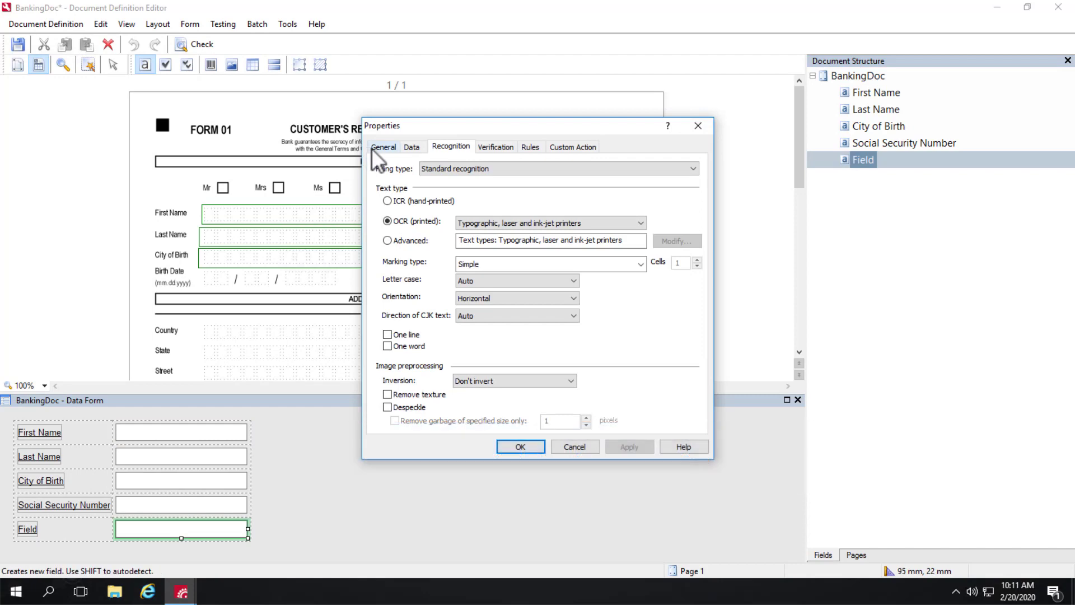
{"action": "left_click", "coordinate": [371, 148]}
{"action": "key", "text": "BackSpace"}
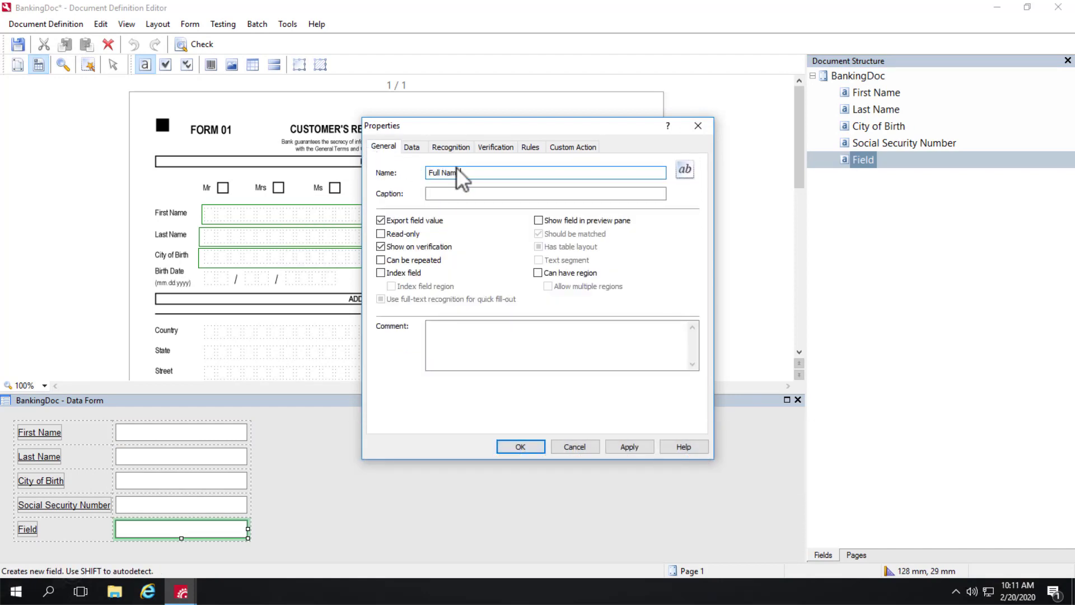
{"action": "type", "text": "Full Name"}
{"action": "left_click", "coordinate": [381, 273]}
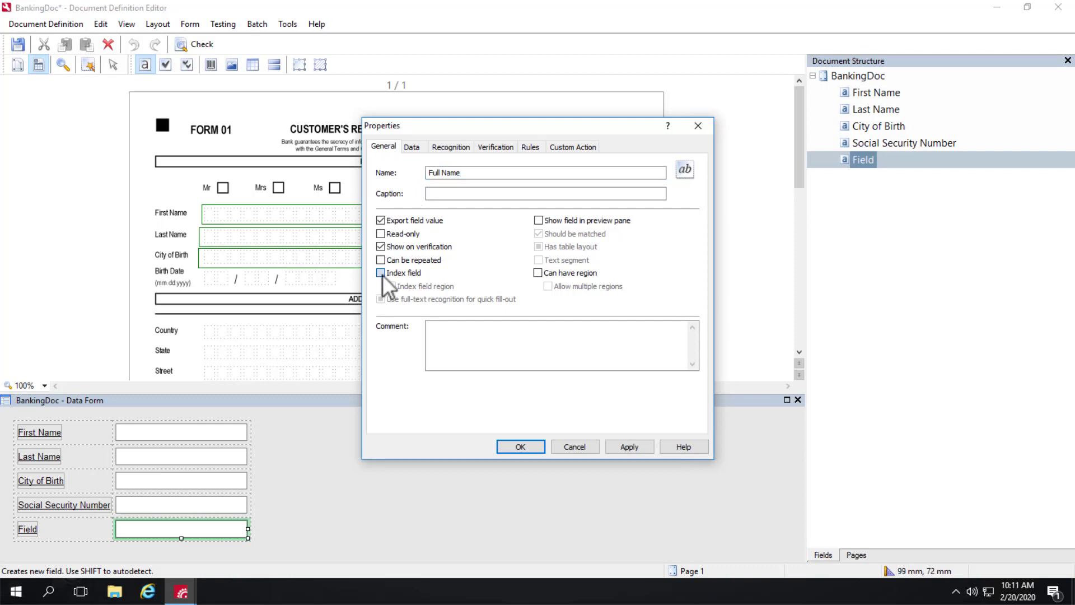
{"action": "left_click", "coordinate": [636, 449]}
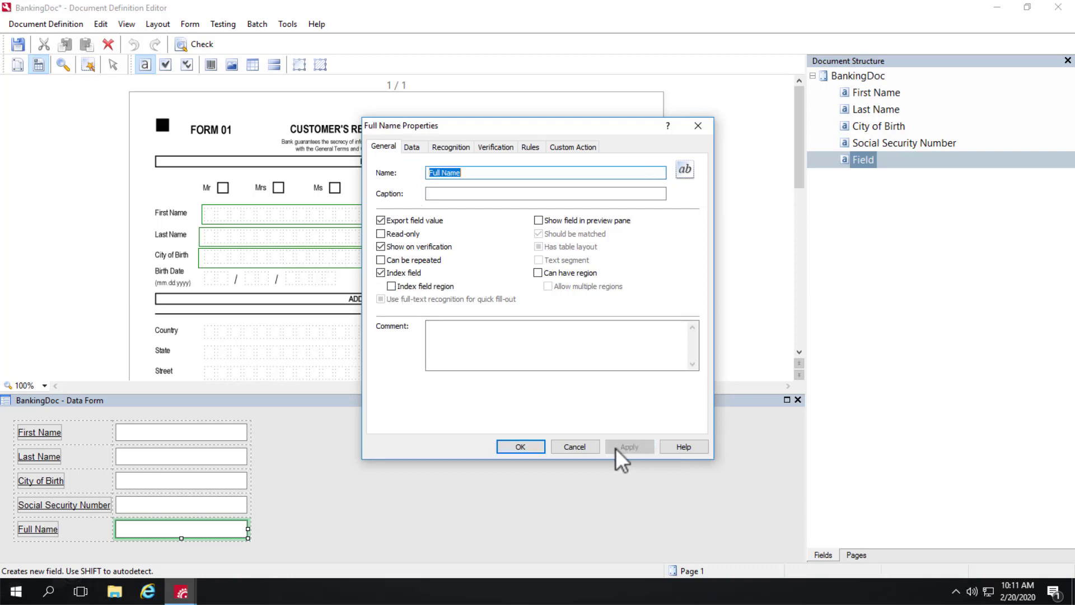
{"action": "left_click", "coordinate": [521, 447]}
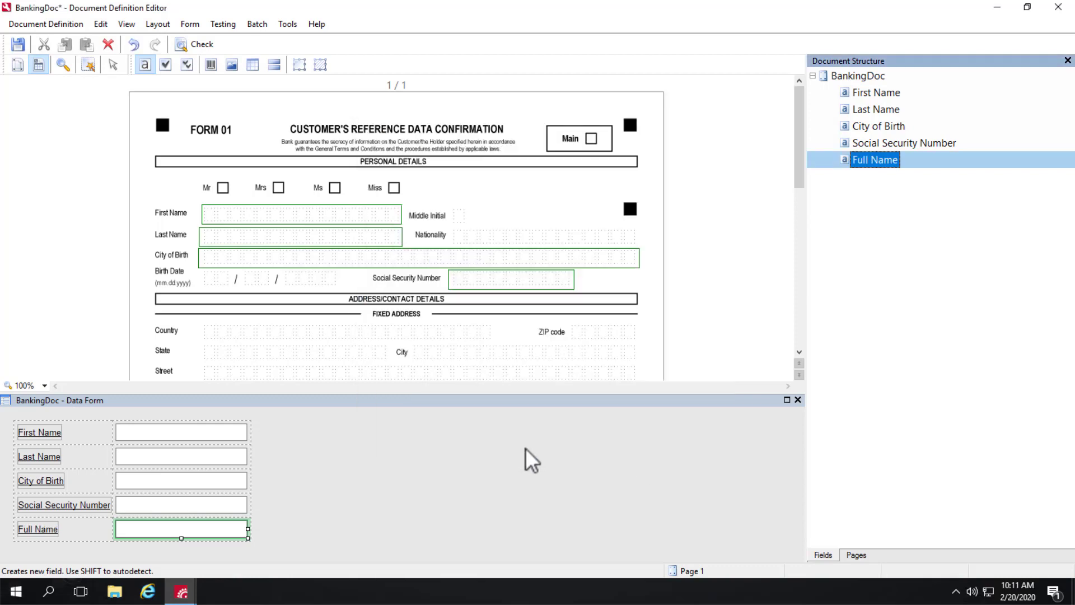
Step: Start adding a page to the BankingDoc section and choose the image 02_Blank from the Banking folder as its source
{"action": "left_click", "coordinate": [858, 555]}
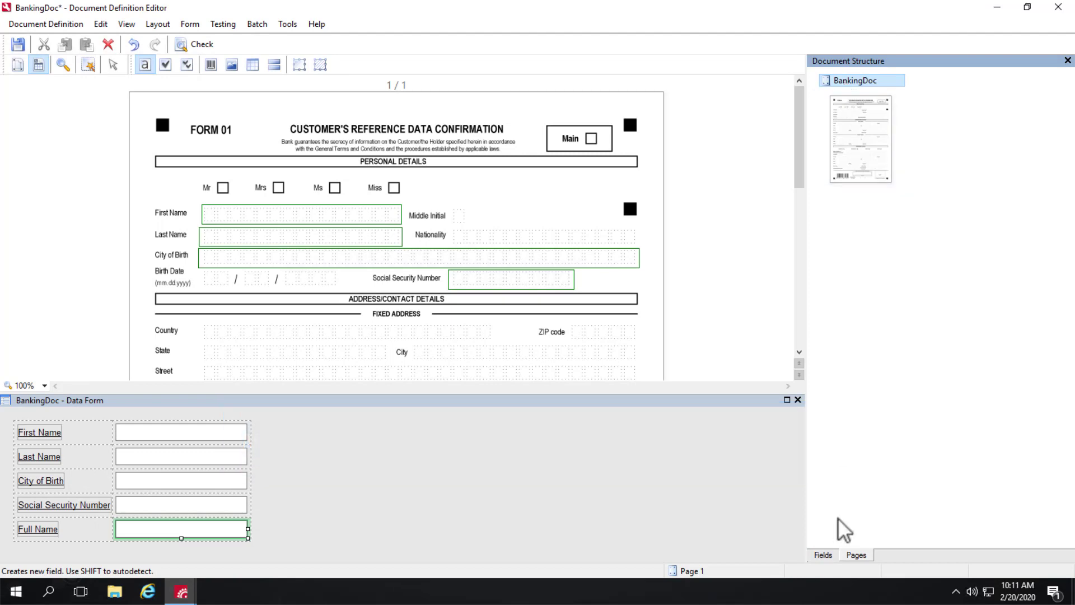
{"action": "left_click", "coordinate": [830, 556]}
{"action": "left_click", "coordinate": [851, 74]}
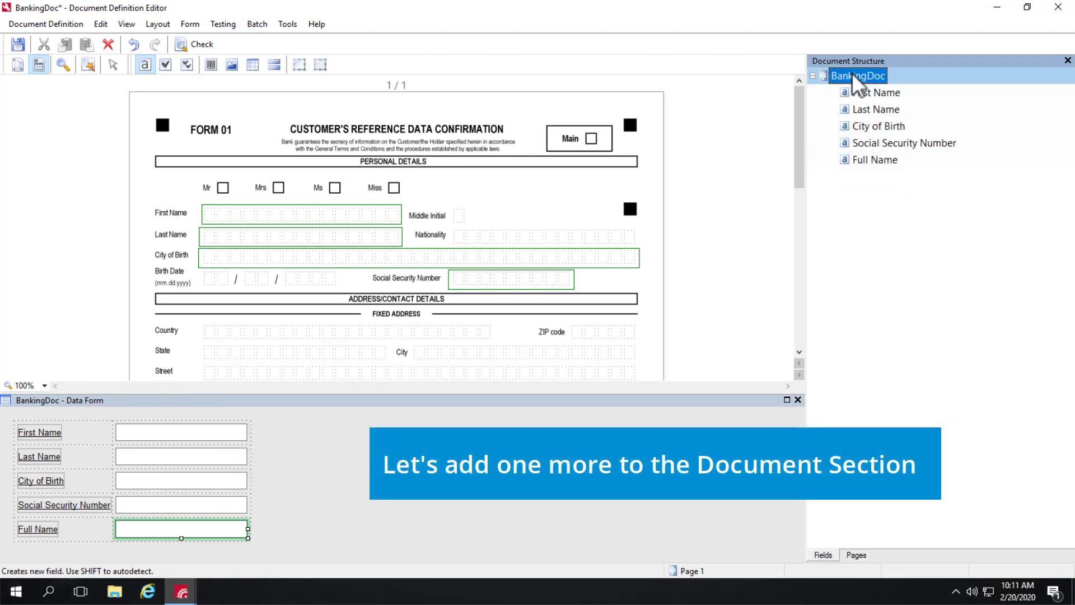
{"action": "right_click", "coordinate": [852, 74]}
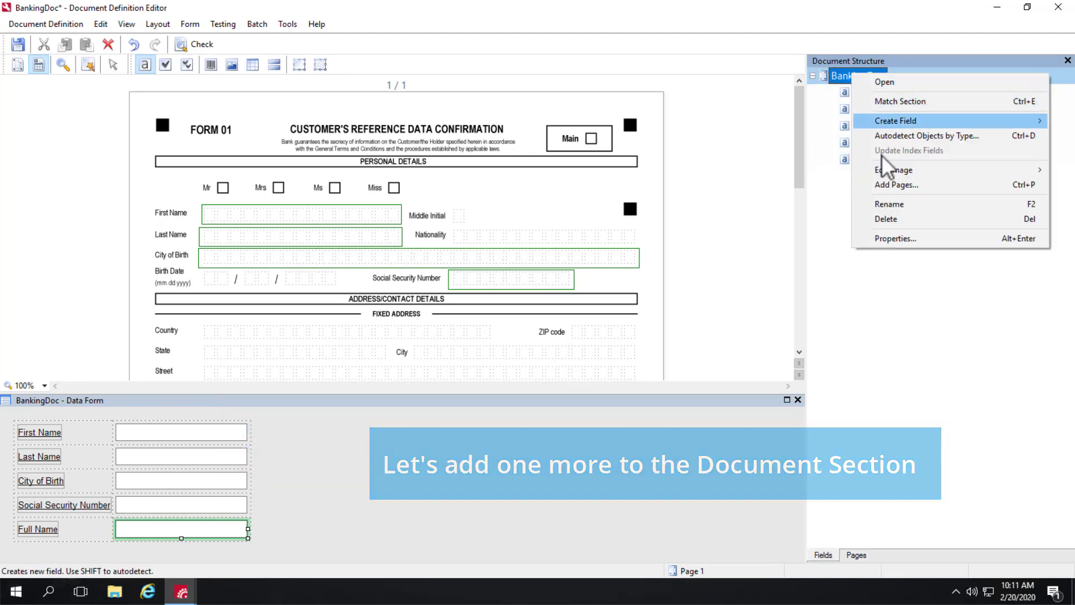
{"action": "left_click", "coordinate": [891, 185]}
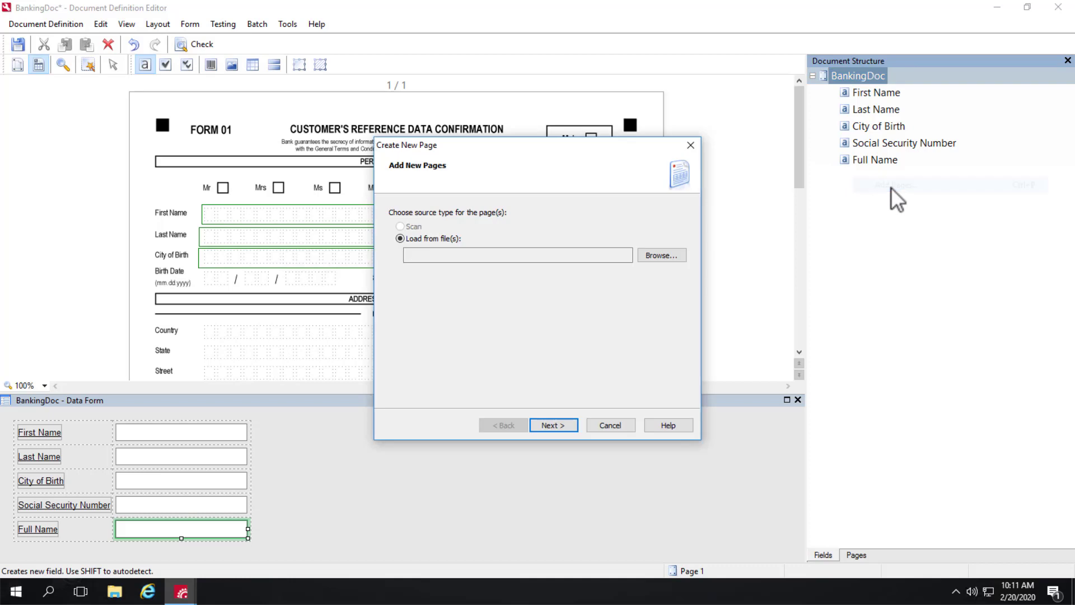
{"action": "left_click", "coordinate": [656, 255]}
{"action": "left_click", "coordinate": [671, 233]}
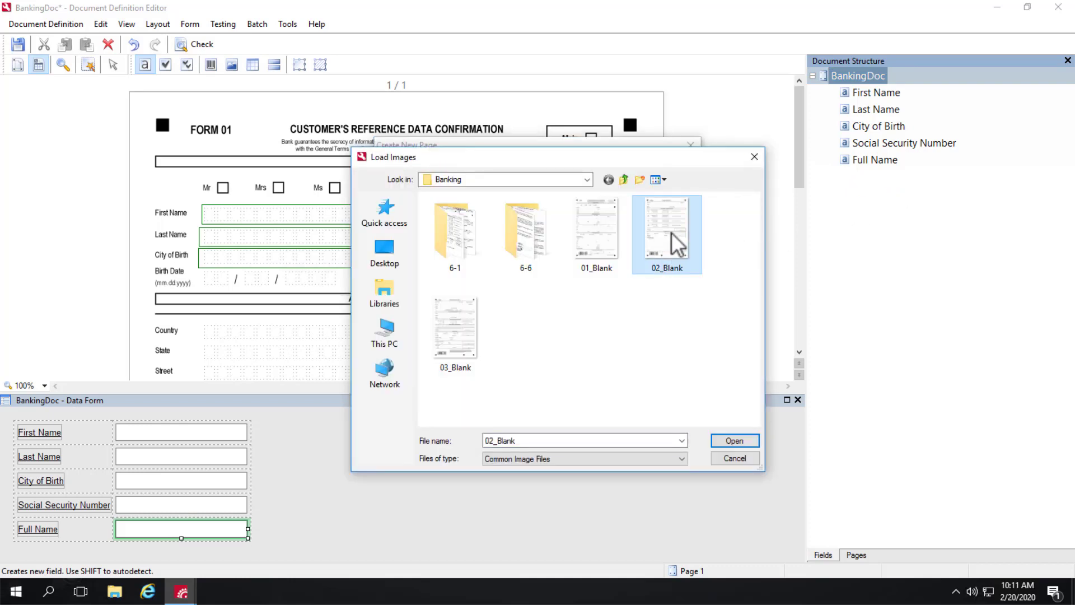
{"action": "left_click", "coordinate": [733, 441]}
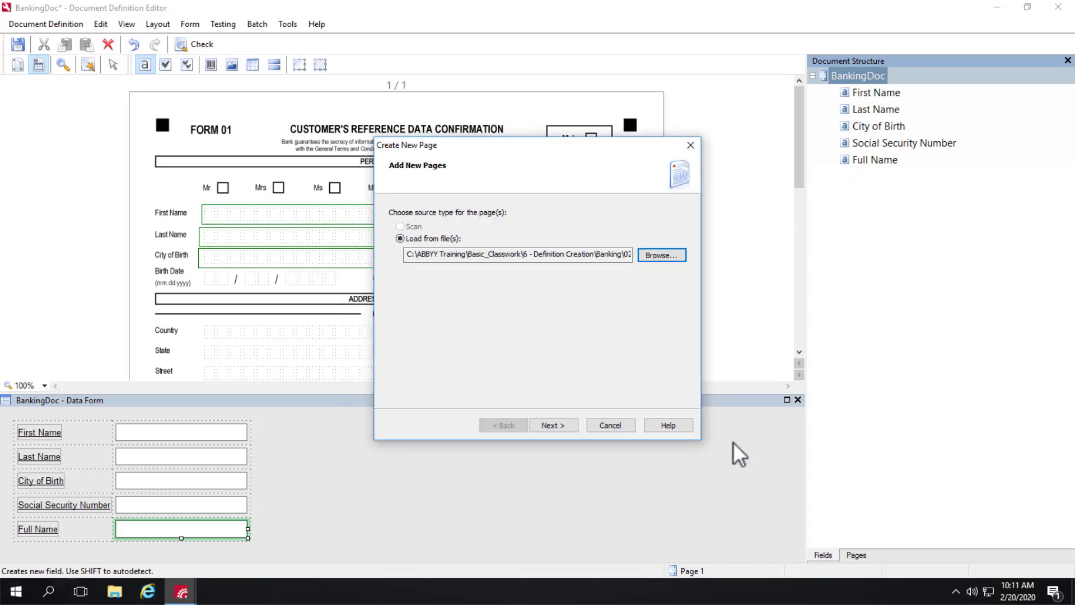
Step: Finish adding the page with automatic detection of checkmarks turned off, and check the section's page thumbnails
{"action": "left_click", "coordinate": [552, 425]}
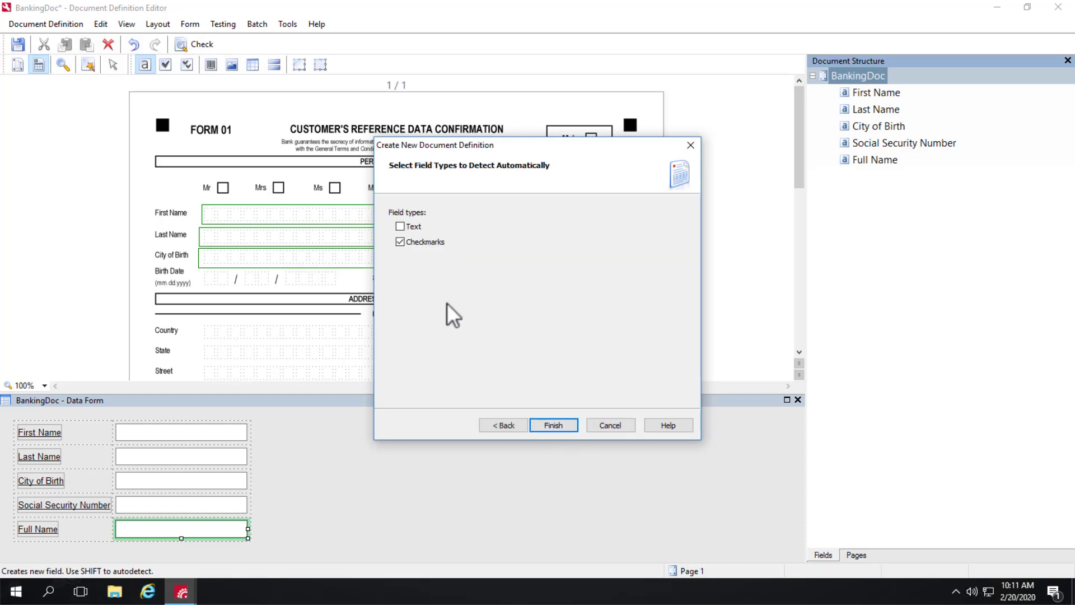
{"action": "left_click", "coordinate": [401, 243]}
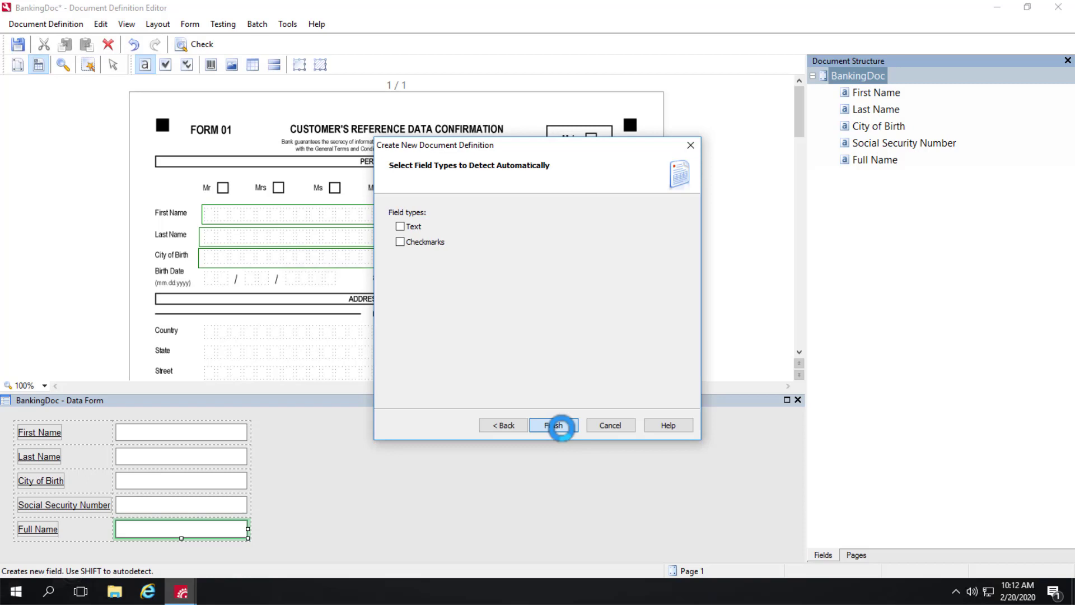
{"action": "left_click", "coordinate": [557, 425]}
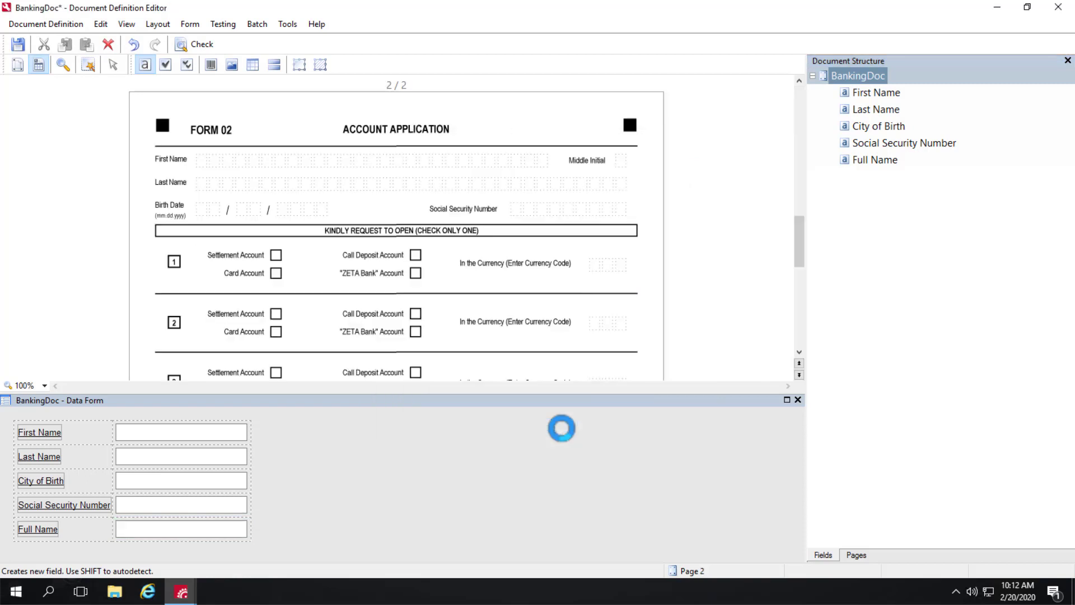
{"action": "left_click", "coordinate": [857, 554]}
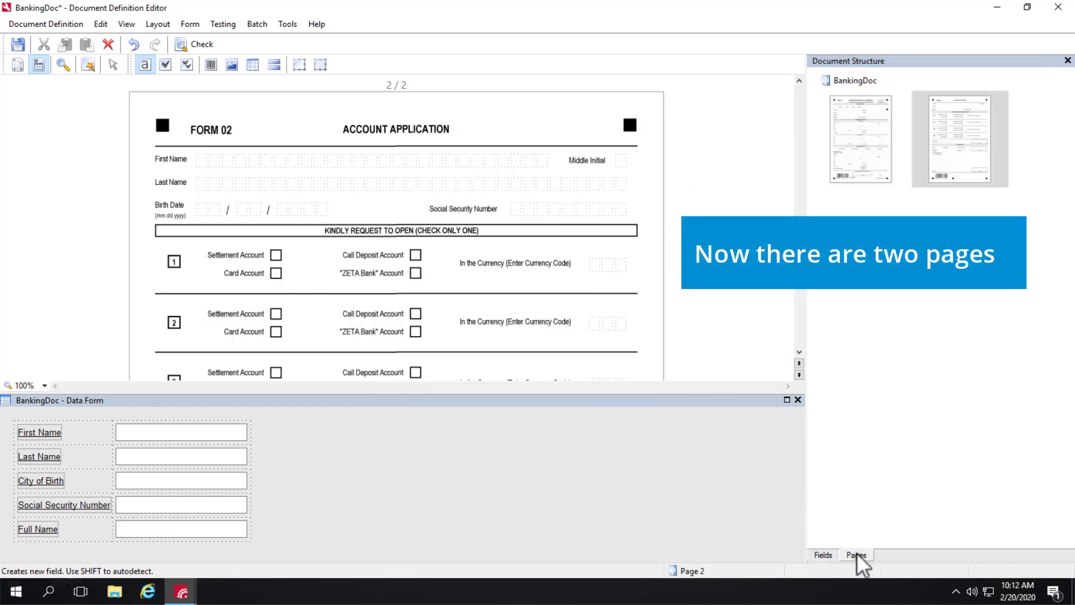
{"action": "left_click", "coordinate": [824, 553]}
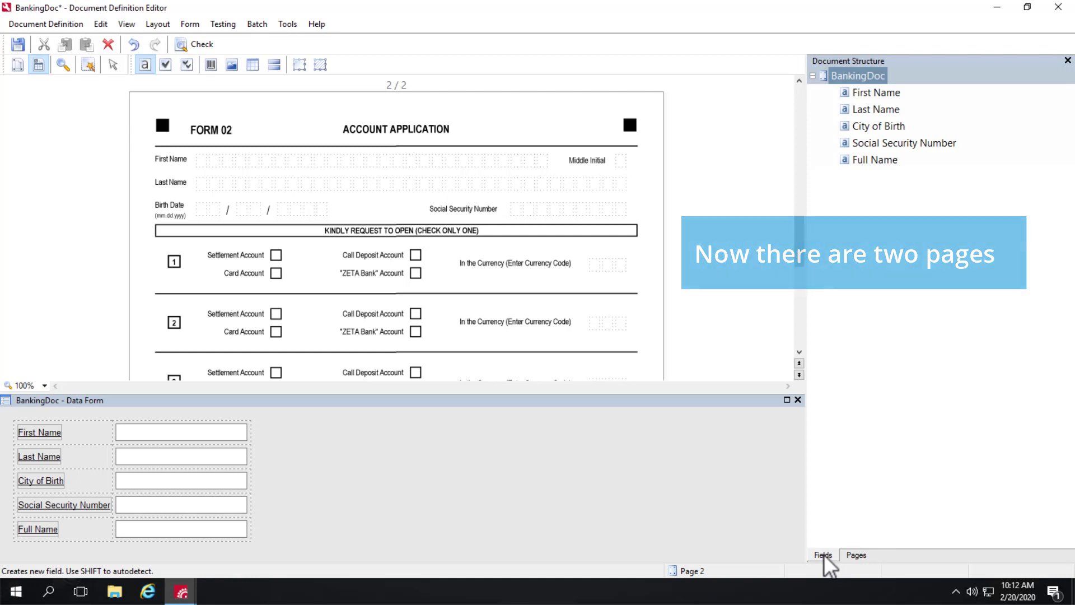
Step: Start a new document section of the Forms kind and load the image 03_Blank from the Banking folder
{"action": "left_click", "coordinate": [48, 24]}
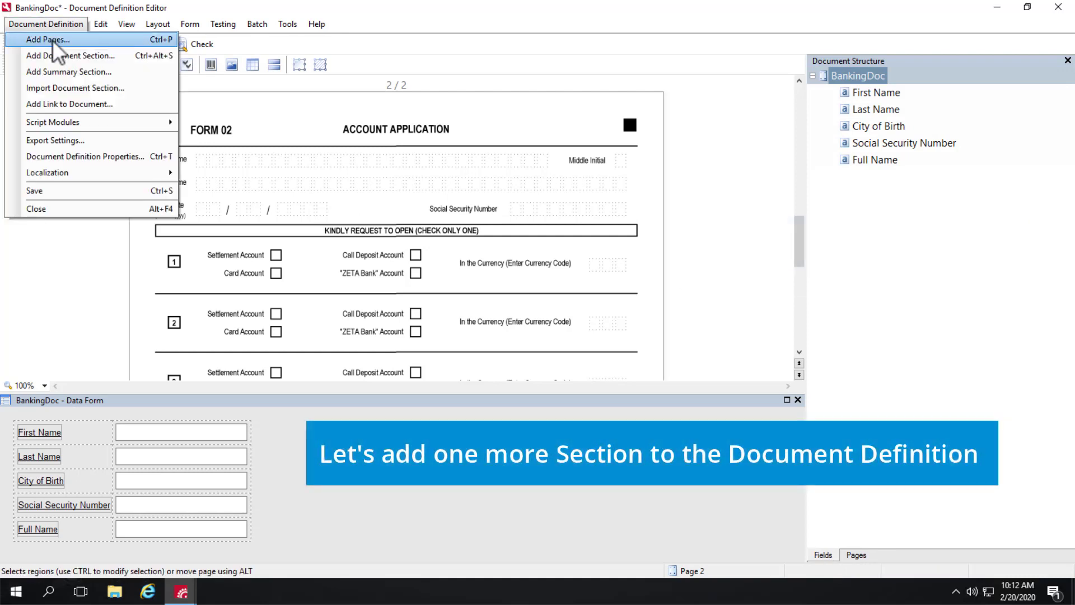
{"action": "left_click", "coordinate": [55, 55]}
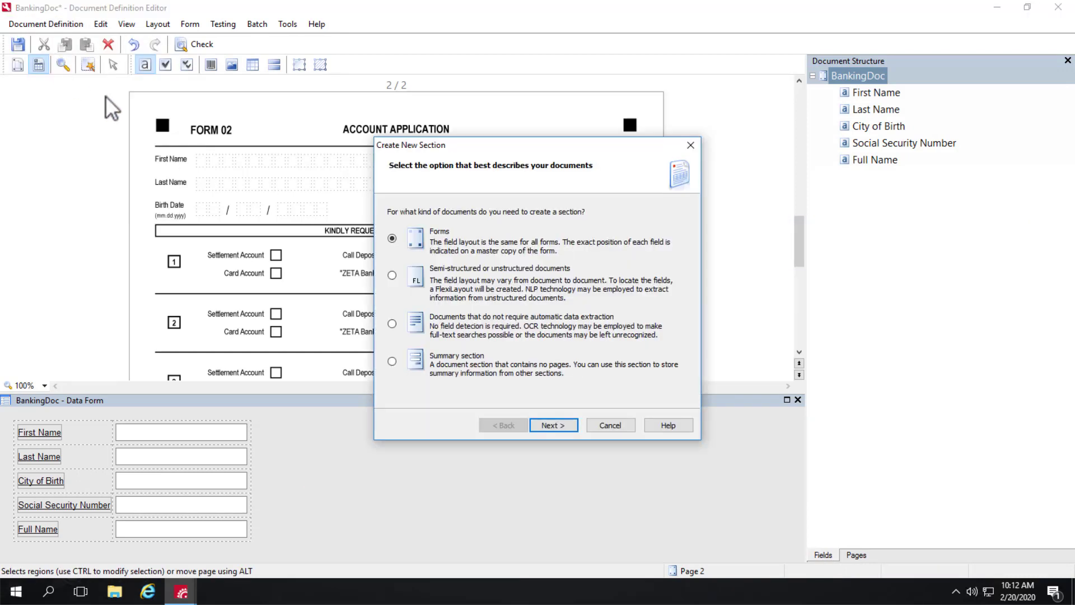
{"action": "left_click", "coordinate": [552, 425]}
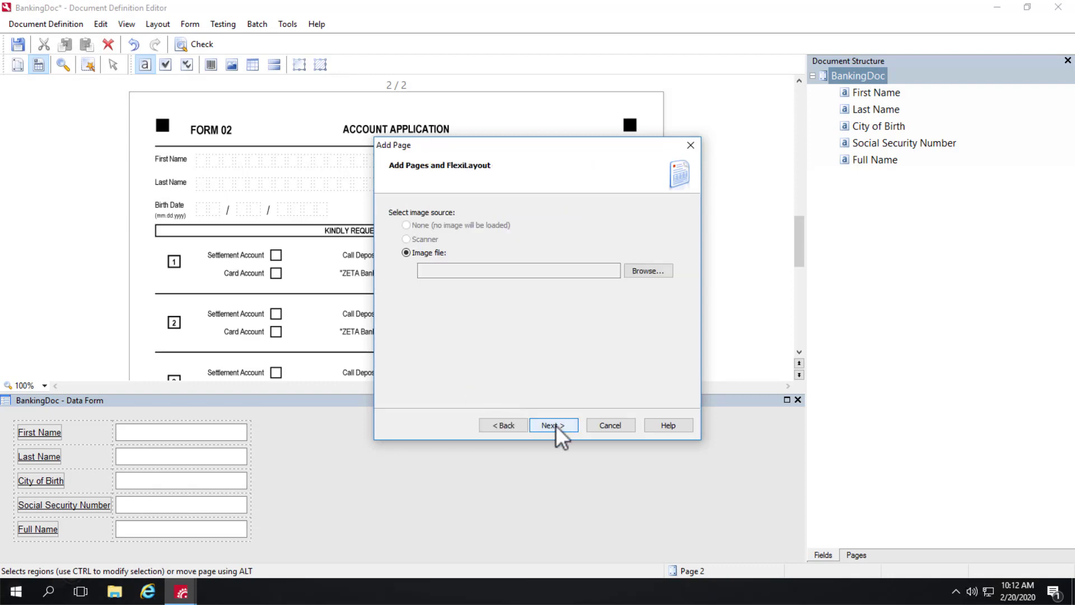
{"action": "left_click", "coordinate": [645, 270]}
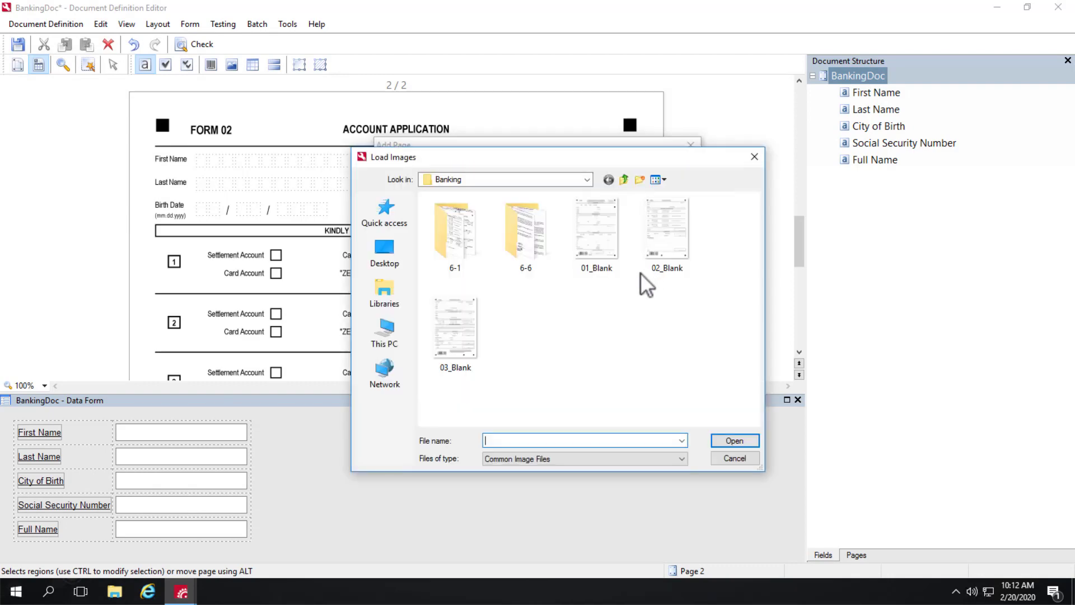
{"action": "left_click", "coordinate": [453, 317]}
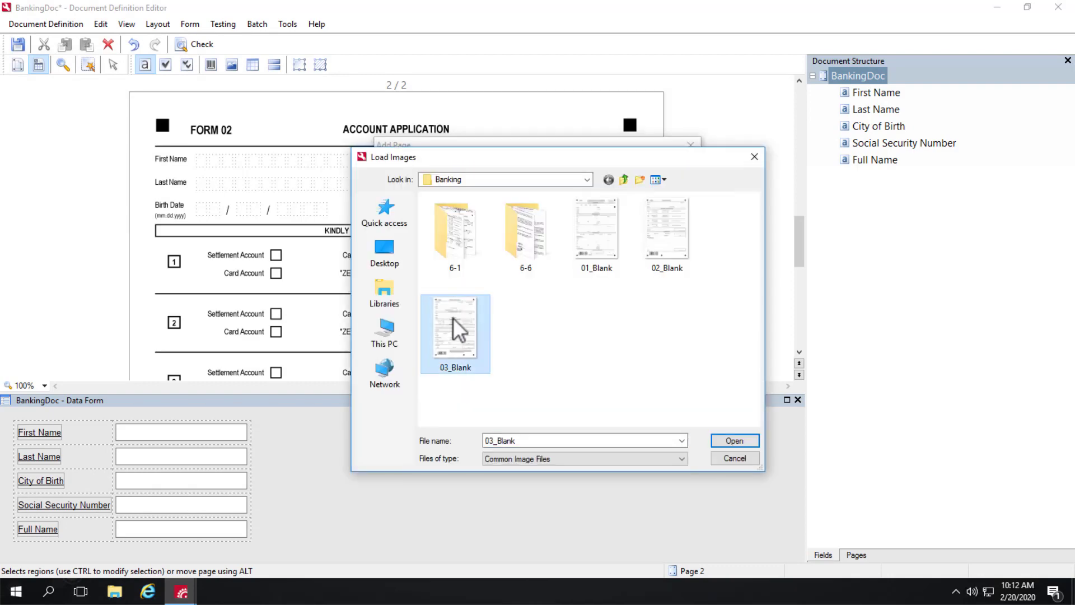
{"action": "left_click", "coordinate": [740, 443]}
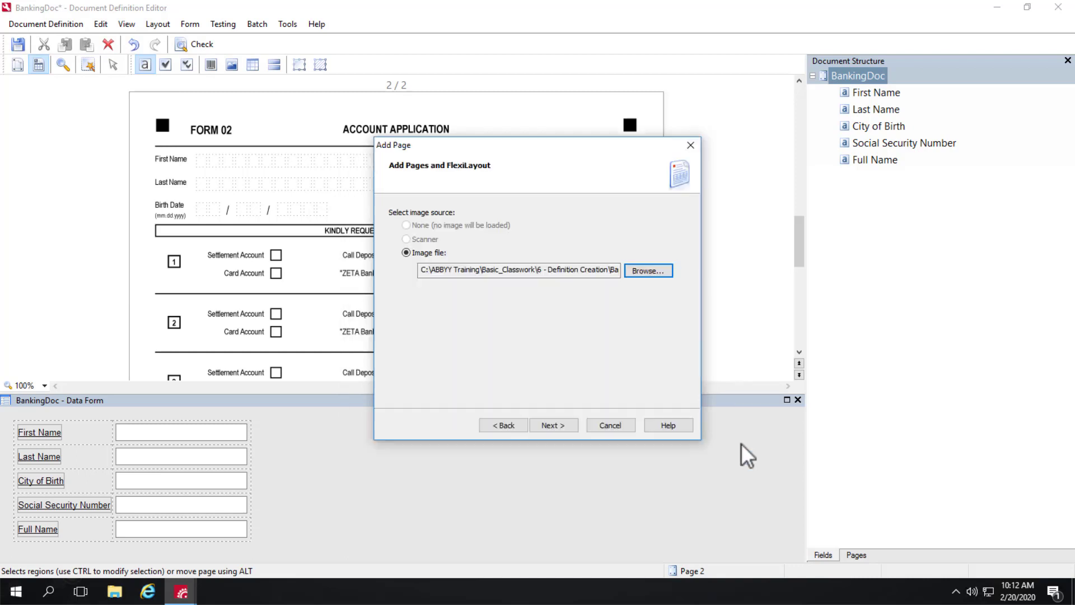
Step: Keep the proposed section name and finish creating the section with automatic detection of checkmarks turned off
{"action": "left_click", "coordinate": [550, 425]}
{"action": "left_click", "coordinate": [561, 426]}
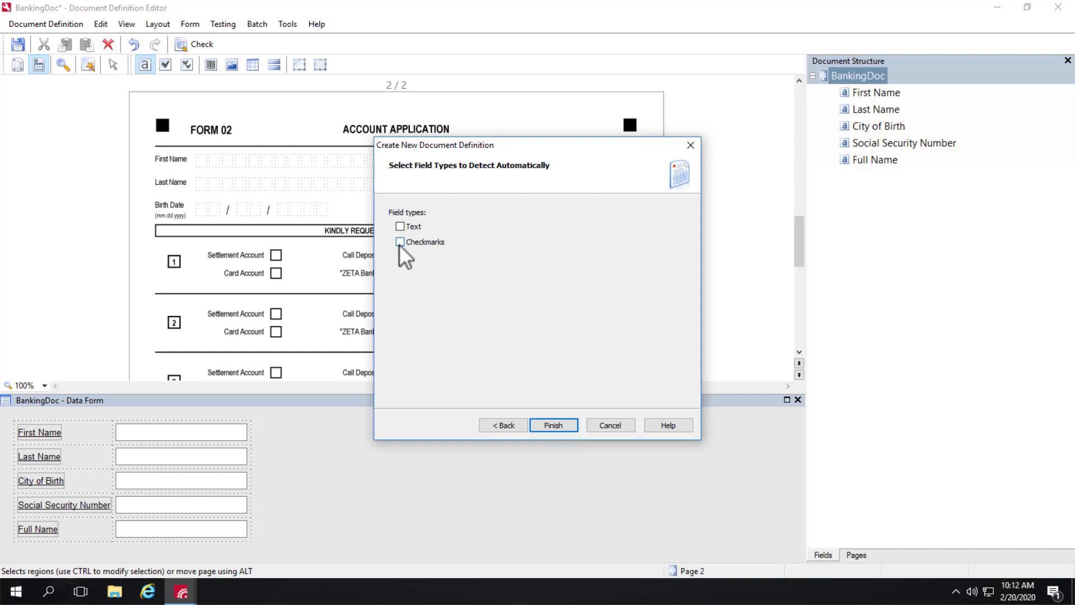
{"action": "left_click", "coordinate": [553, 424]}
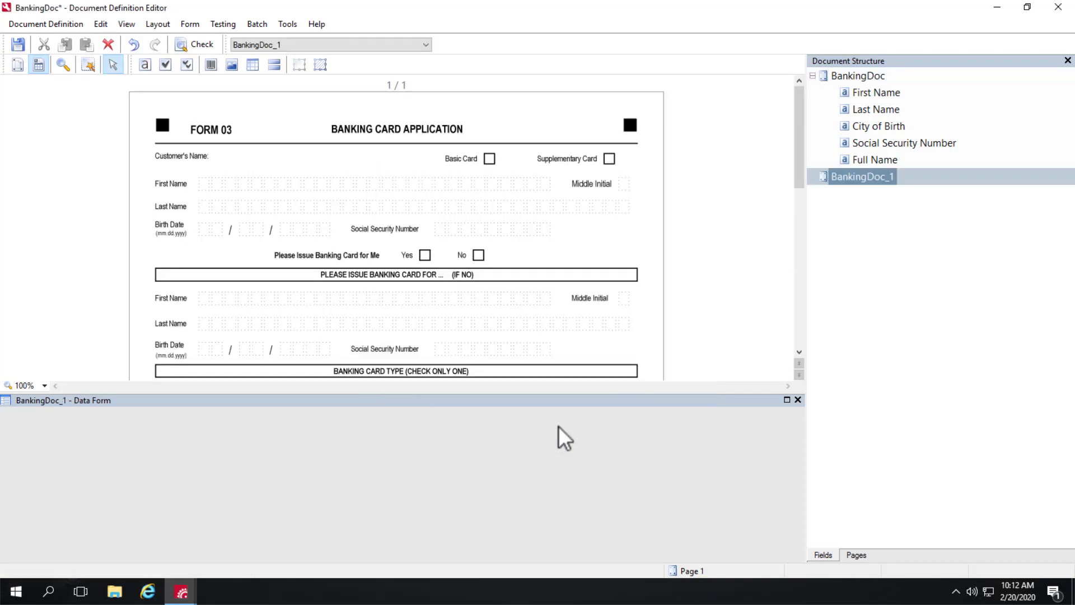
Step: On the first page of the BankingDoc section, autodetect the title CUSTOMER'S REFERENCE DATA CONFIRMATION as an anchor text in static elements mode
{"action": "left_click", "coordinate": [861, 554]}
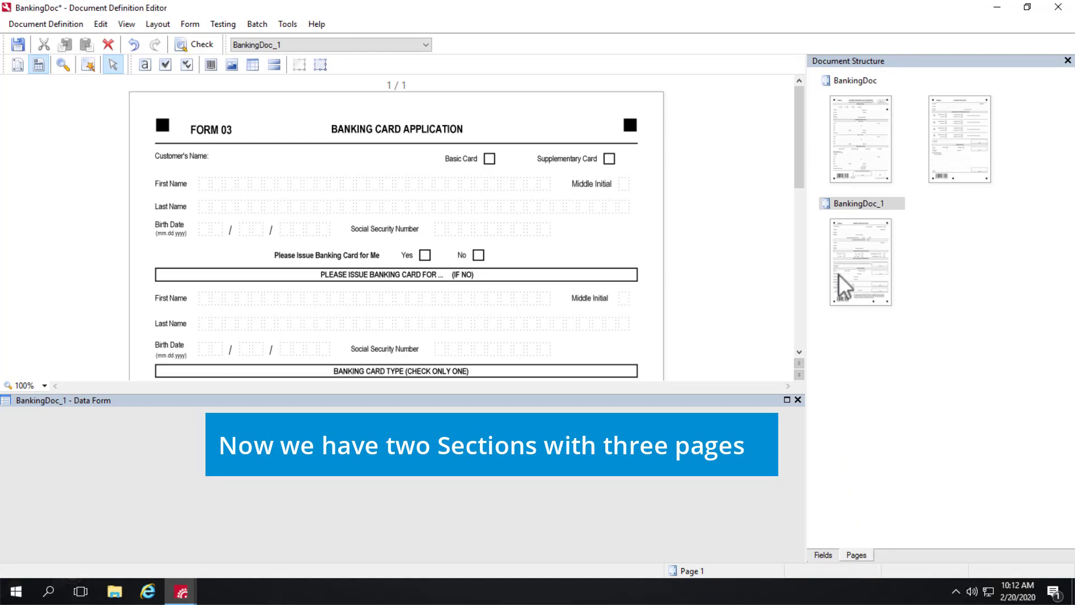
{"action": "left_click", "coordinate": [857, 130]}
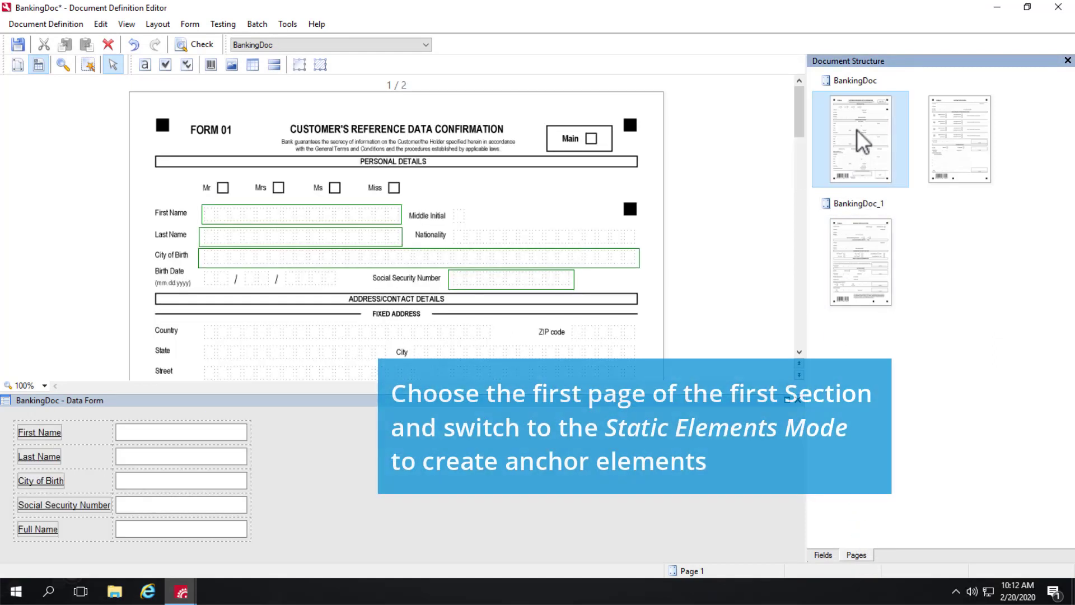
{"action": "left_click", "coordinate": [15, 66]}
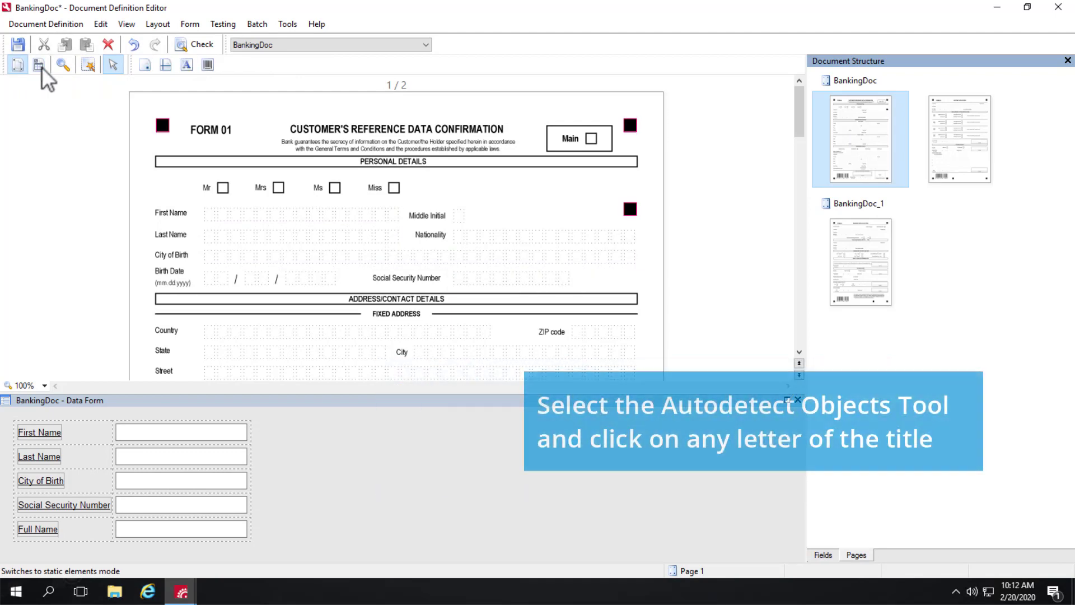
{"action": "left_click", "coordinate": [89, 65]}
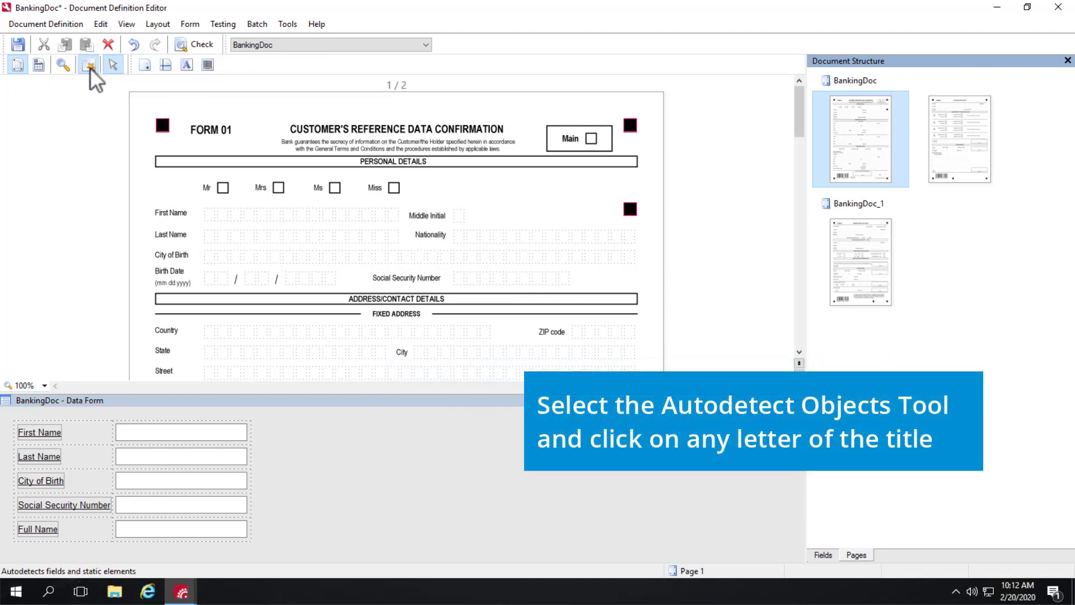
{"action": "left_click", "coordinate": [350, 128]}
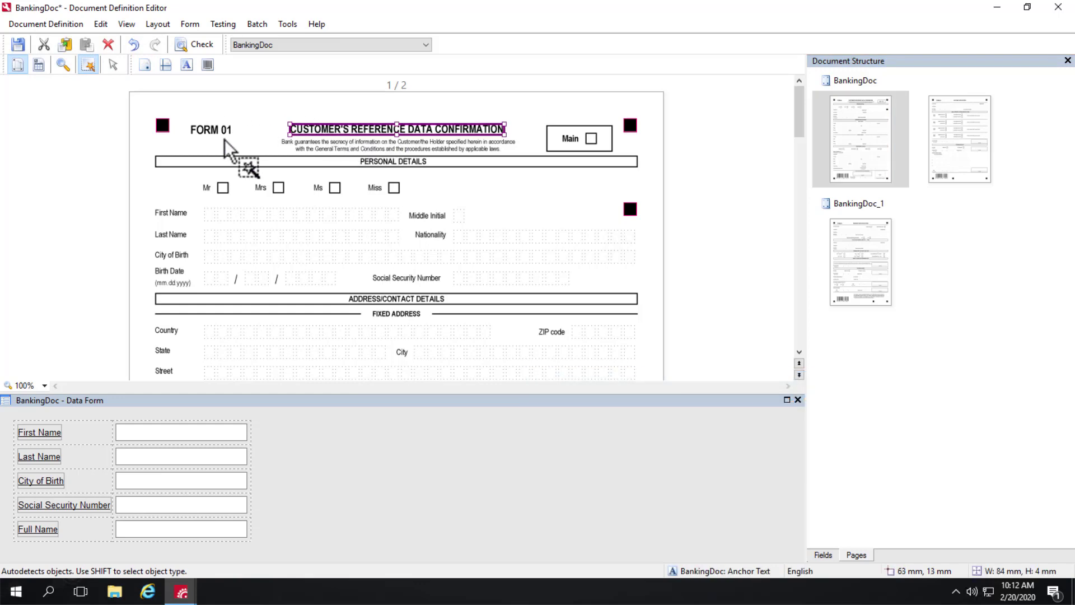
Step: Draw an anchor barcode region of about 44×15 mm around the barcode at the foot of the first page
{"action": "scroll", "coordinate": [274, 190], "scroll_direction": "down", "scroll_amount": 8}
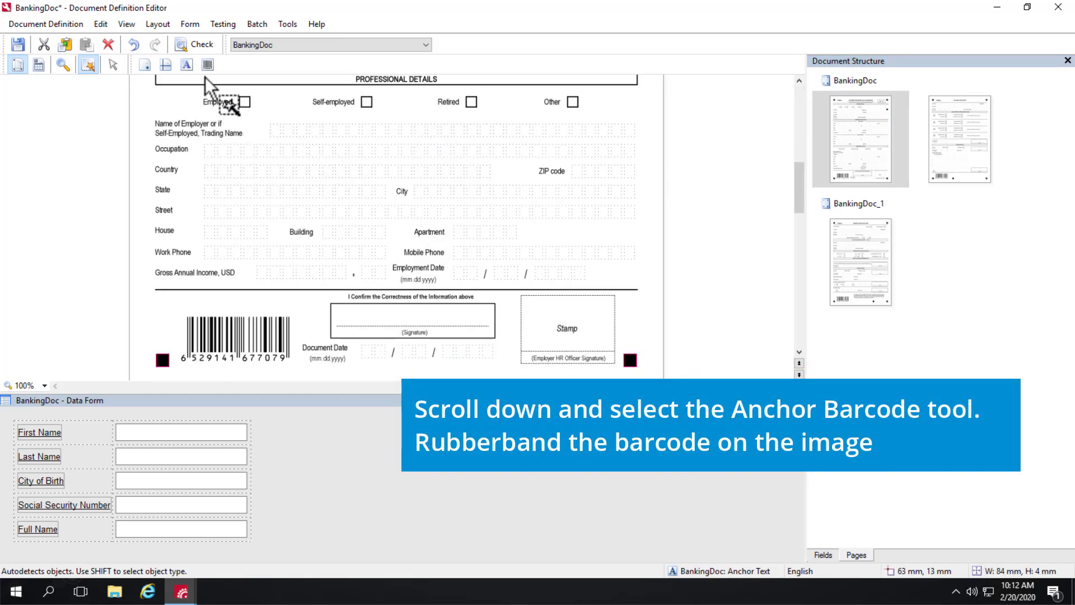
{"action": "left_click", "coordinate": [207, 64]}
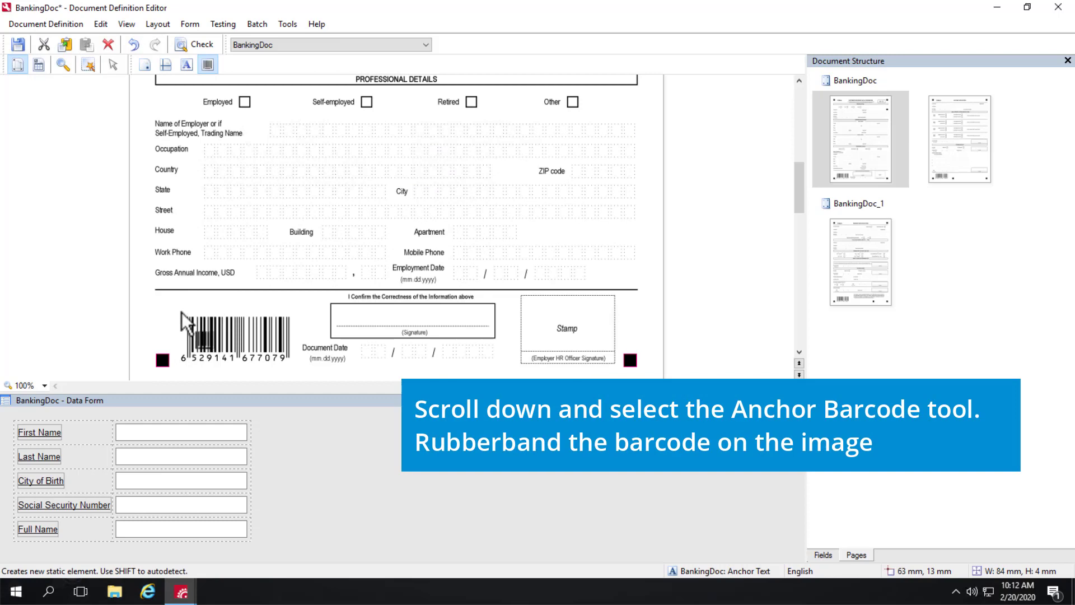
{"action": "left_click_drag", "start_coordinate": [182, 312], "coordinate": [296, 350]}
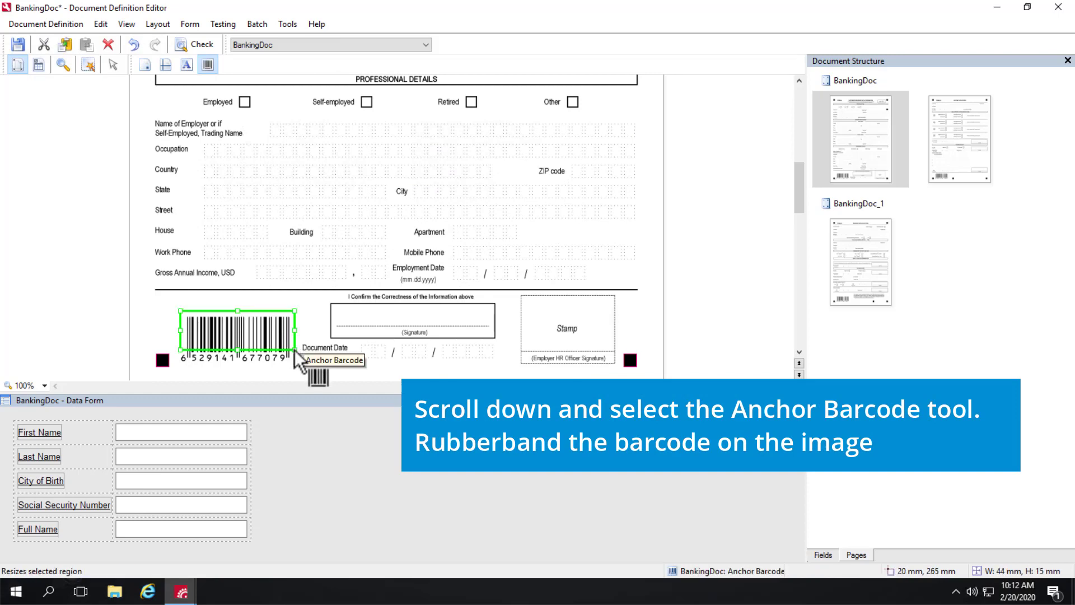
Step: On the second page of the BankingDoc section, autodetect the title ACCOUNT APPLICATION as an anchor text
{"action": "left_click", "coordinate": [951, 129]}
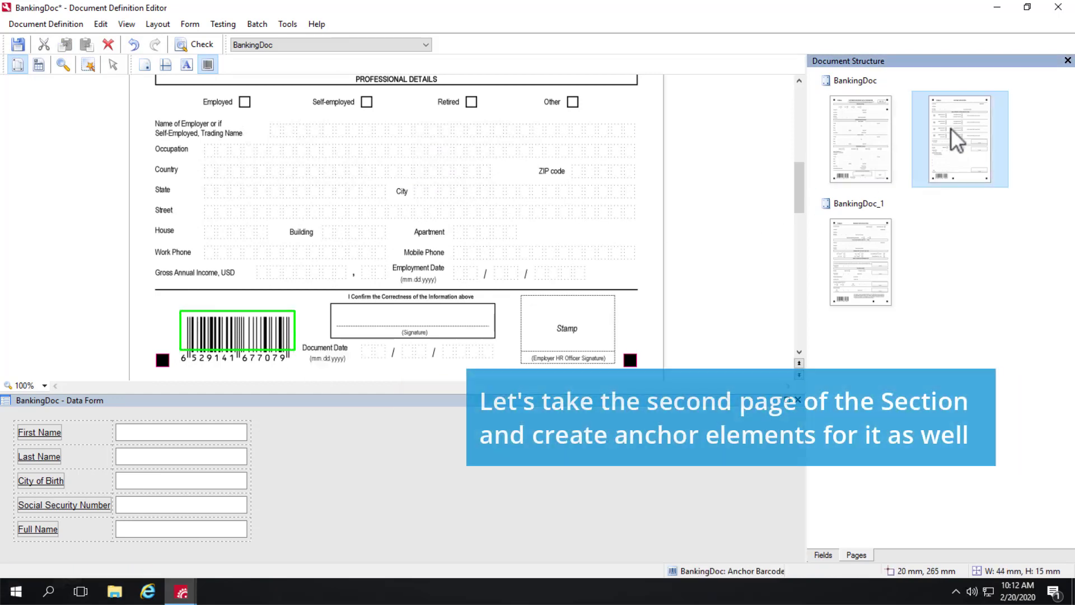
{"action": "left_click", "coordinate": [87, 63]}
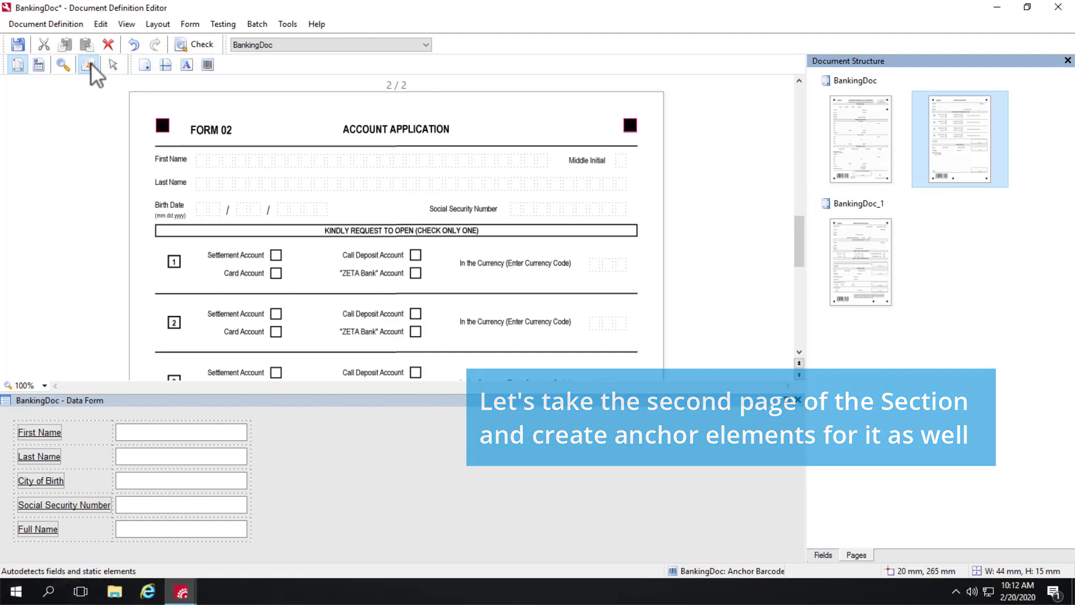
{"action": "left_click", "coordinate": [375, 129]}
Step: Draw an anchor barcode region of about 44×15 mm around the barcode at the foot of the second page
{"action": "scroll", "coordinate": [324, 205], "scroll_direction": "down", "scroll_amount": 10}
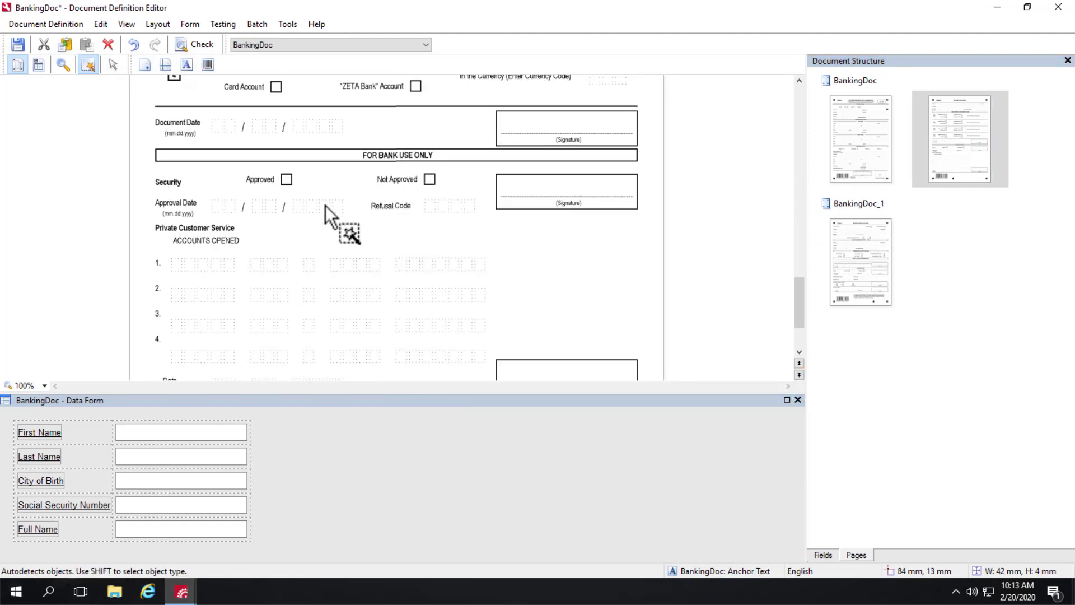
{"action": "left_click", "coordinate": [209, 64]}
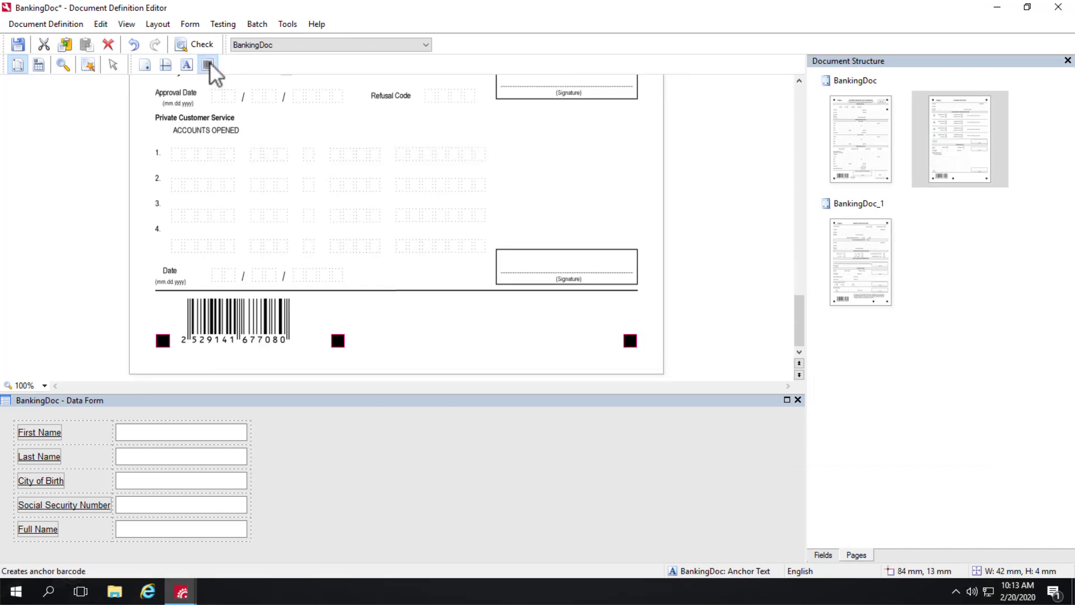
{"action": "left_click_drag", "start_coordinate": [183, 295], "coordinate": [296, 331]}
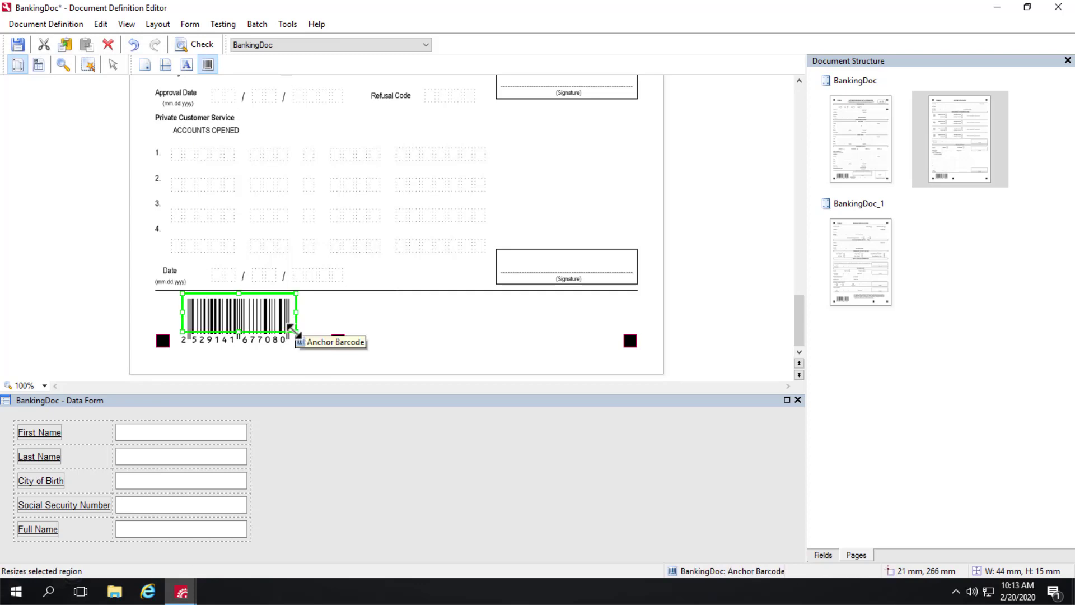
Step: On the page of the BankingDoc_1 section, autodetect the title BANKING CARD APPLICATION as an anchor text
{"action": "left_click", "coordinate": [862, 270]}
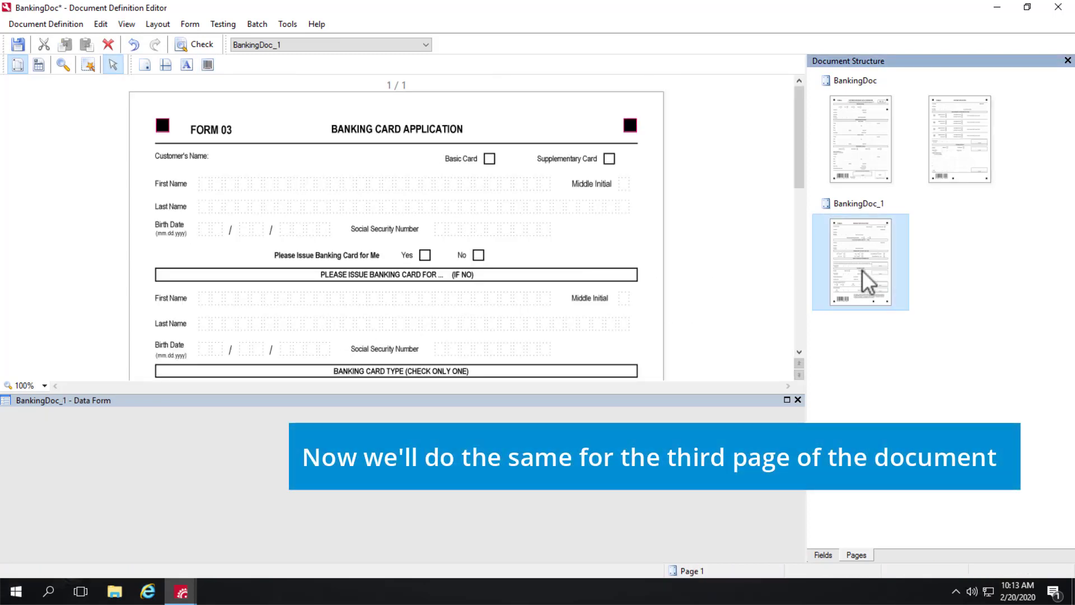
{"action": "left_click", "coordinate": [92, 65]}
{"action": "left_click", "coordinate": [387, 129]}
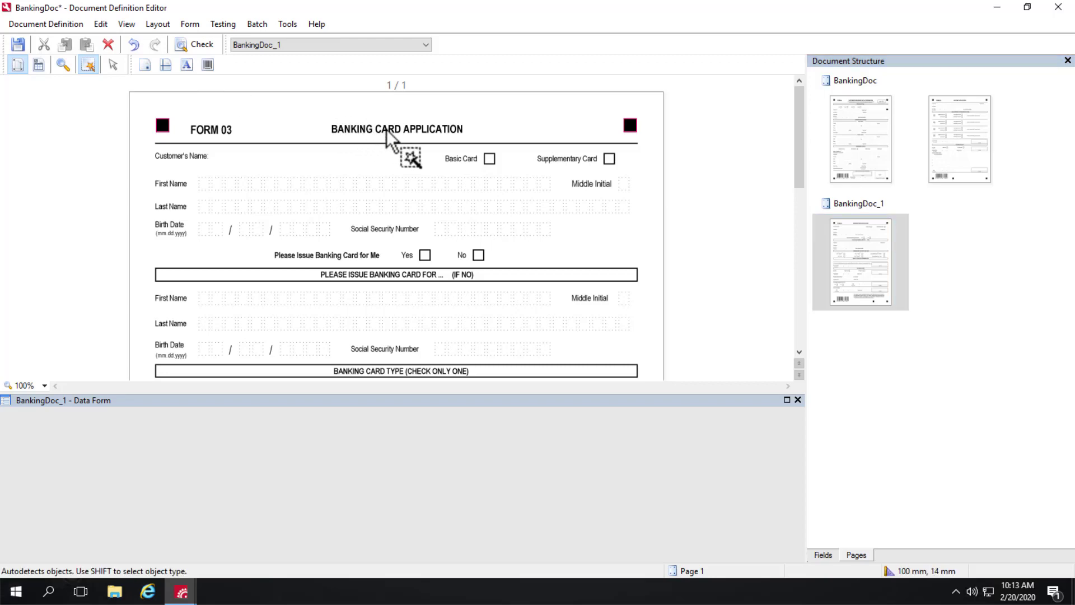
Step: Draw an anchor barcode region of about 43×16 mm around the barcode at the foot of the BankingDoc_1 page
{"action": "scroll", "coordinate": [284, 191], "scroll_direction": "down", "scroll_amount": 10}
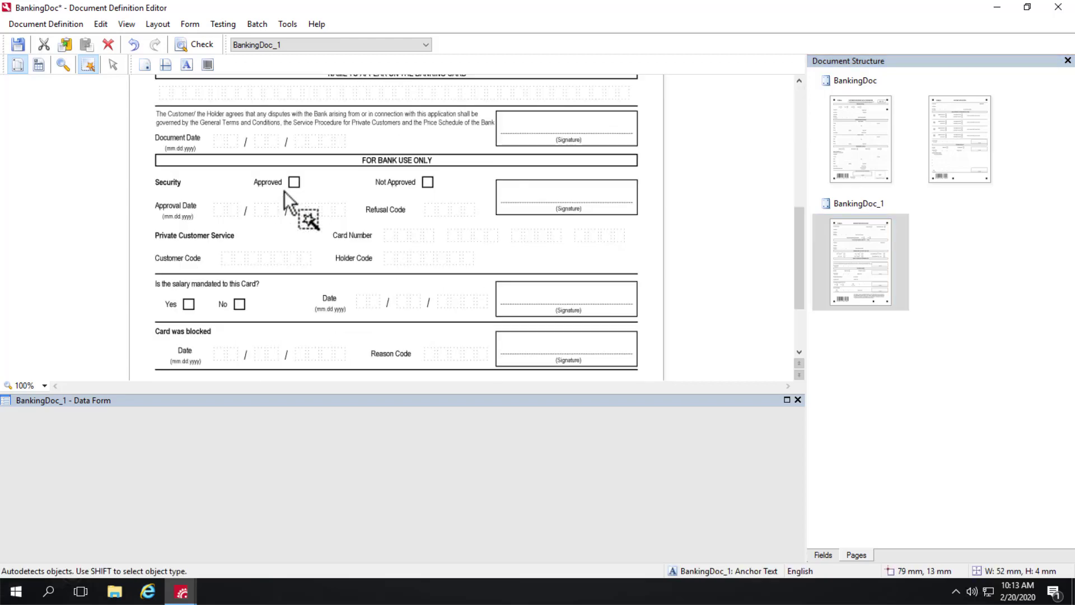
{"action": "left_click", "coordinate": [206, 65]}
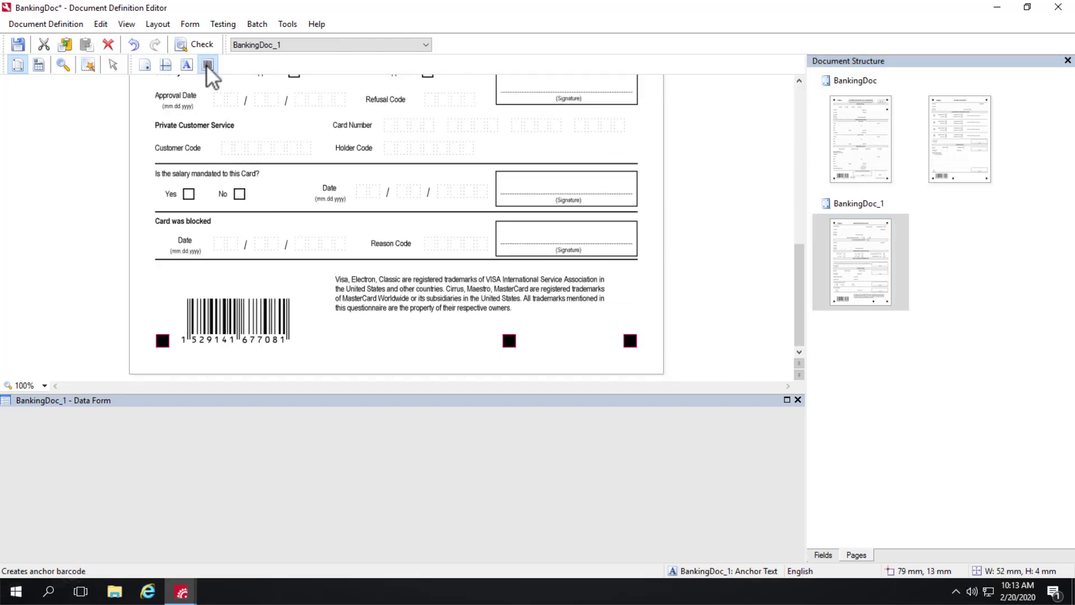
{"action": "left_click_drag", "start_coordinate": [184, 294], "coordinate": [293, 335]}
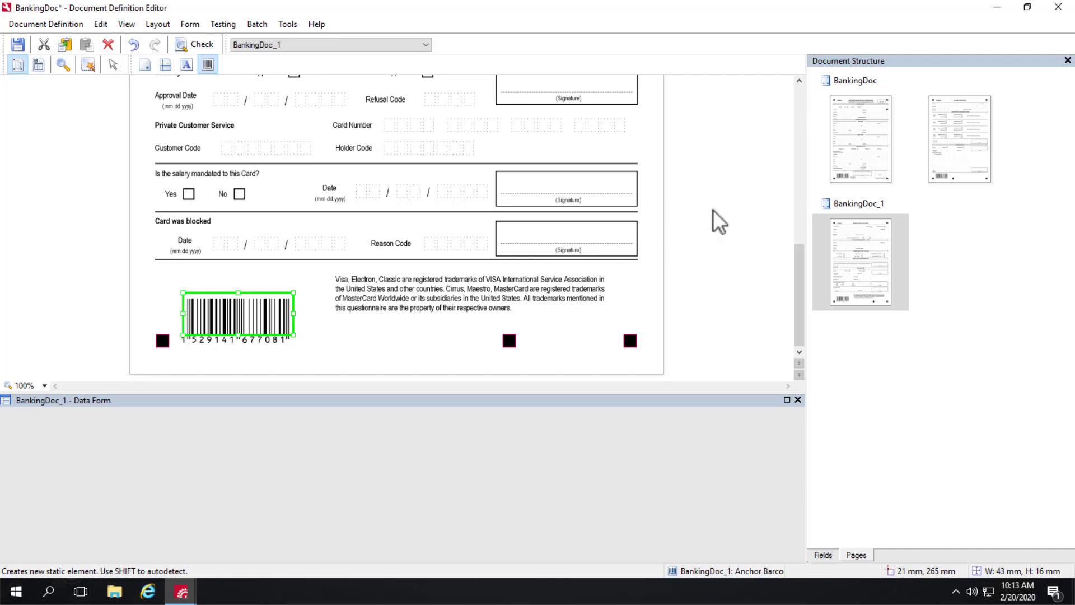
Step: Show the field structure of the definition, and close the Document Definition Editor, saving the BankingDoc definition
{"action": "left_click", "coordinate": [825, 553]}
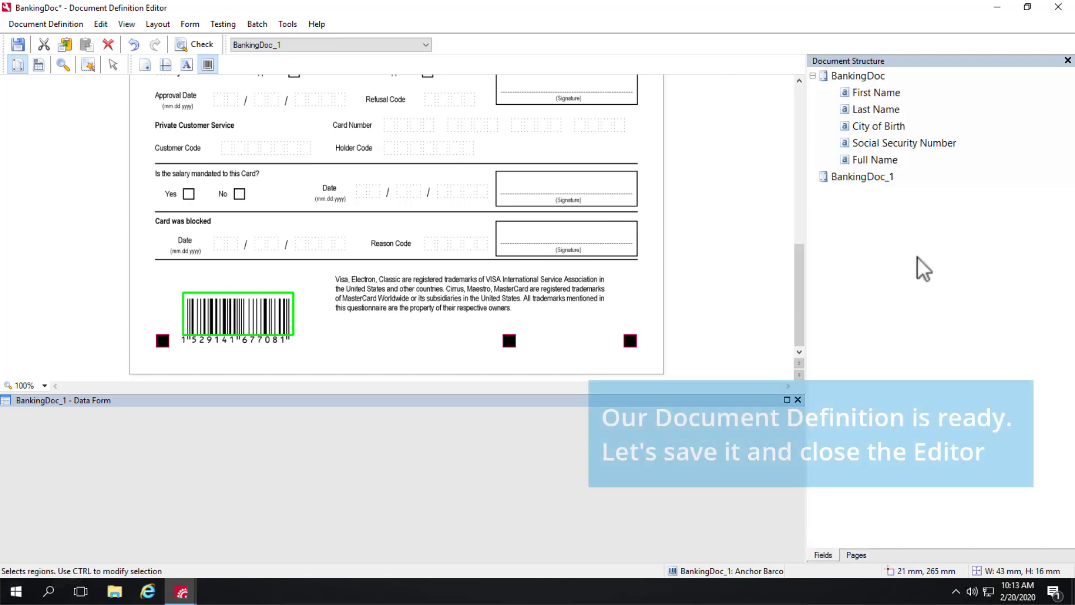
{"action": "left_click", "coordinate": [1058, 8]}
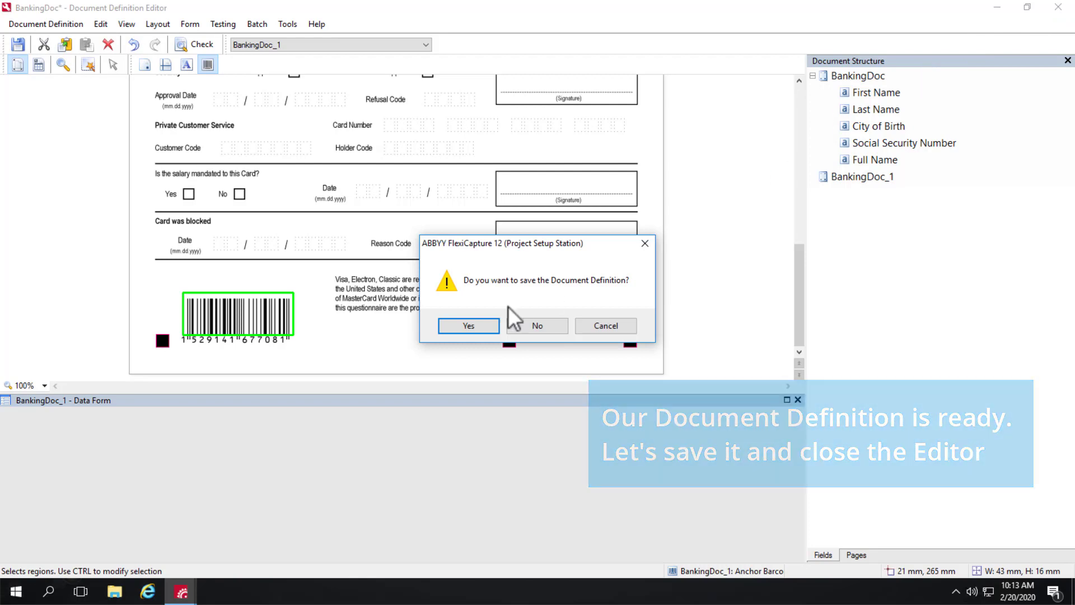
{"action": "left_click", "coordinate": [476, 327]}
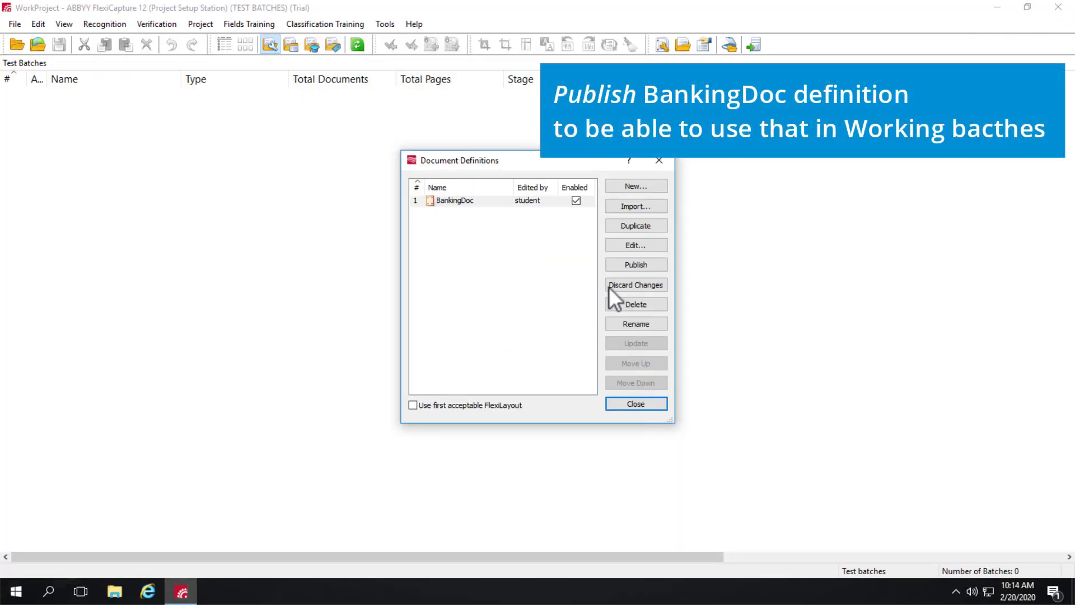
Step: Publish the BankingDoc definition and close the list of document definitions
{"action": "left_click", "coordinate": [645, 267]}
{"action": "left_click", "coordinate": [517, 324]}
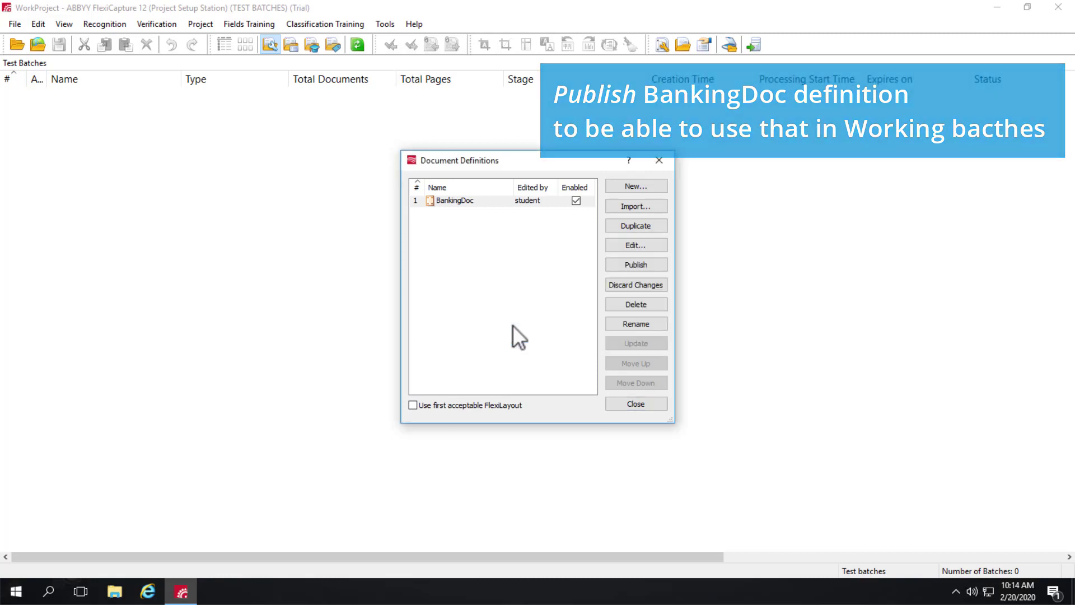
{"action": "left_click", "coordinate": [659, 160]}
Step: Create a new batch among the working batches and name it Banking
{"action": "left_click", "coordinate": [63, 24]}
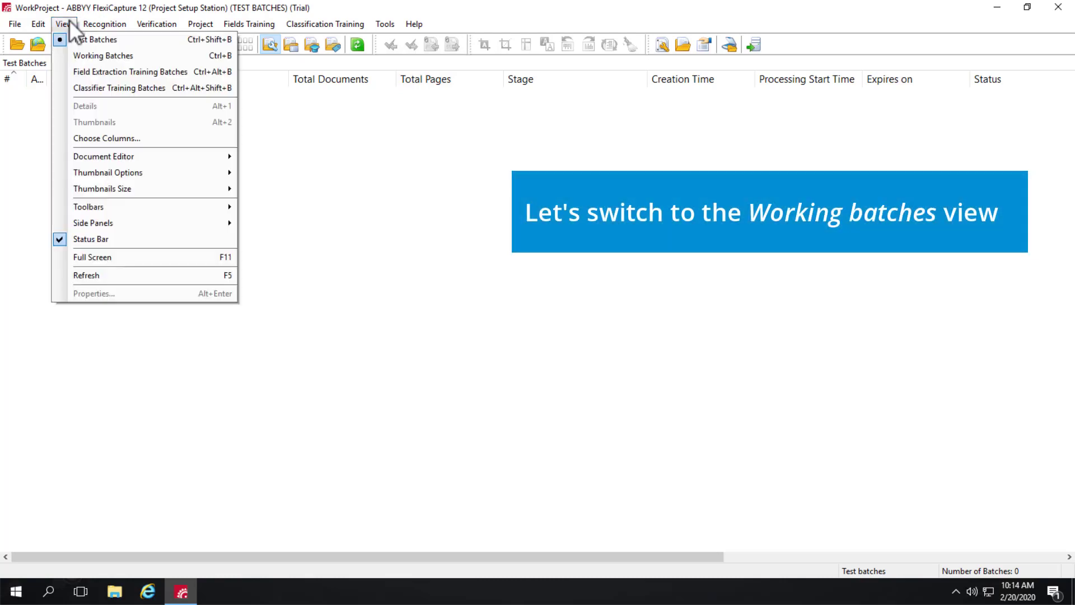
{"action": "left_click", "coordinate": [78, 58]}
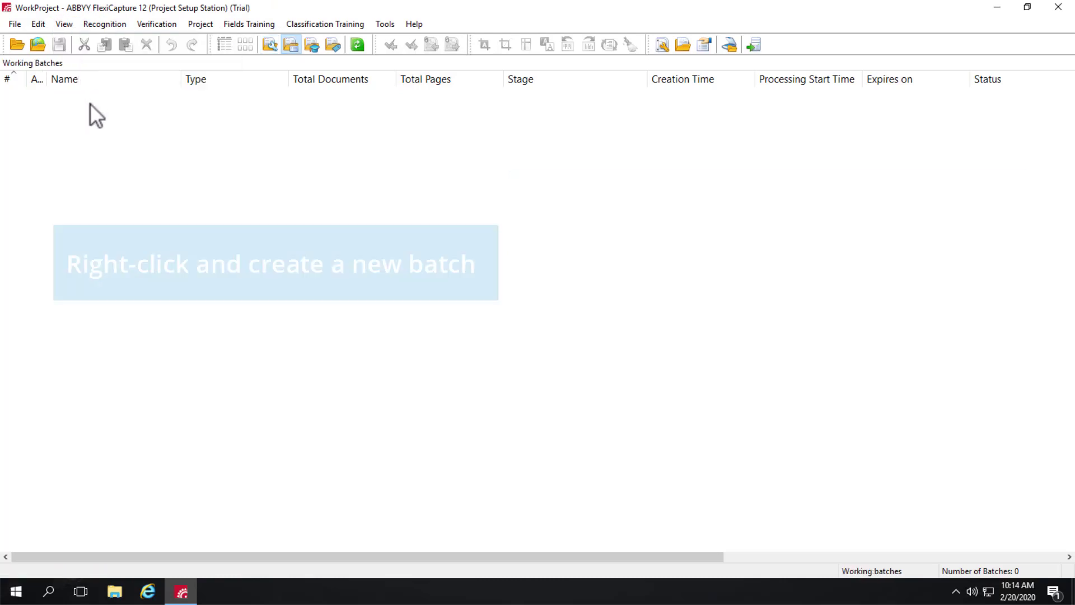
{"action": "left_click", "coordinate": [148, 119]}
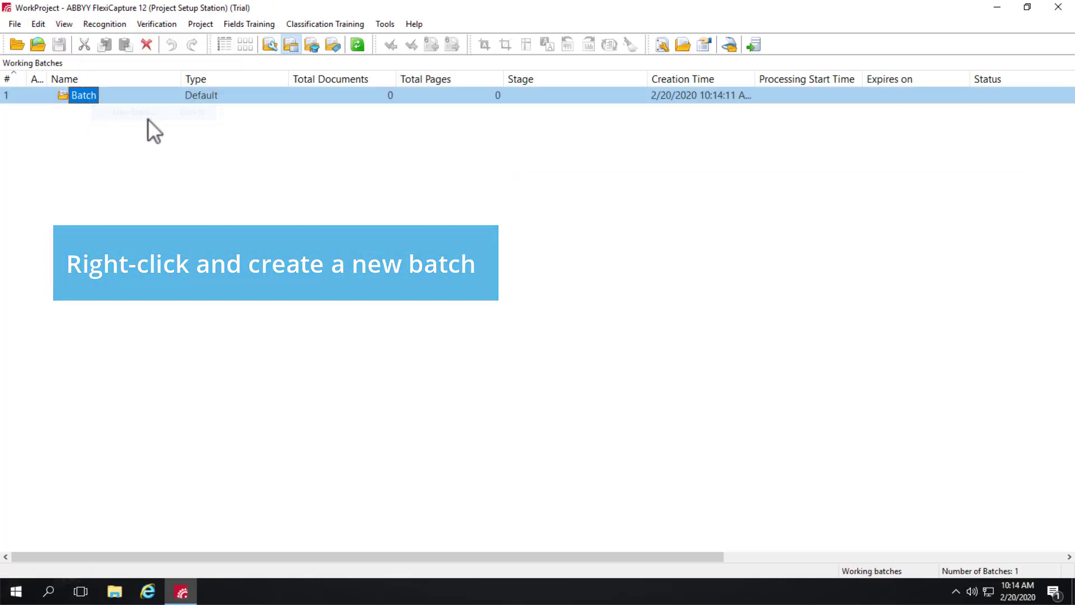
{"action": "right_click", "coordinate": [80, 93]}
{"action": "left_click", "coordinate": [128, 280]}
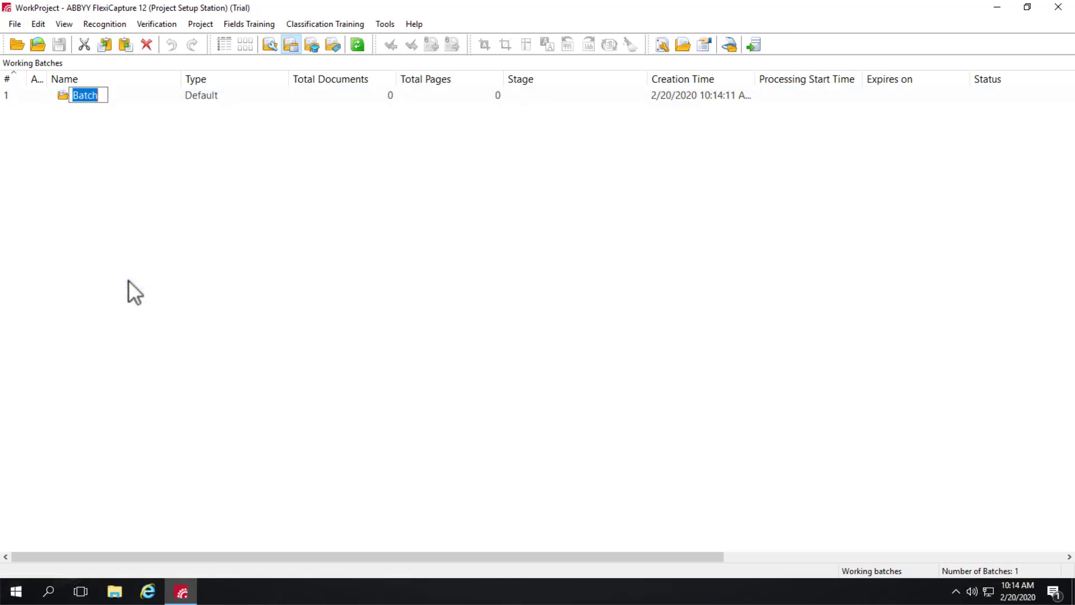
{"action": "key", "text": "BackSpace"}
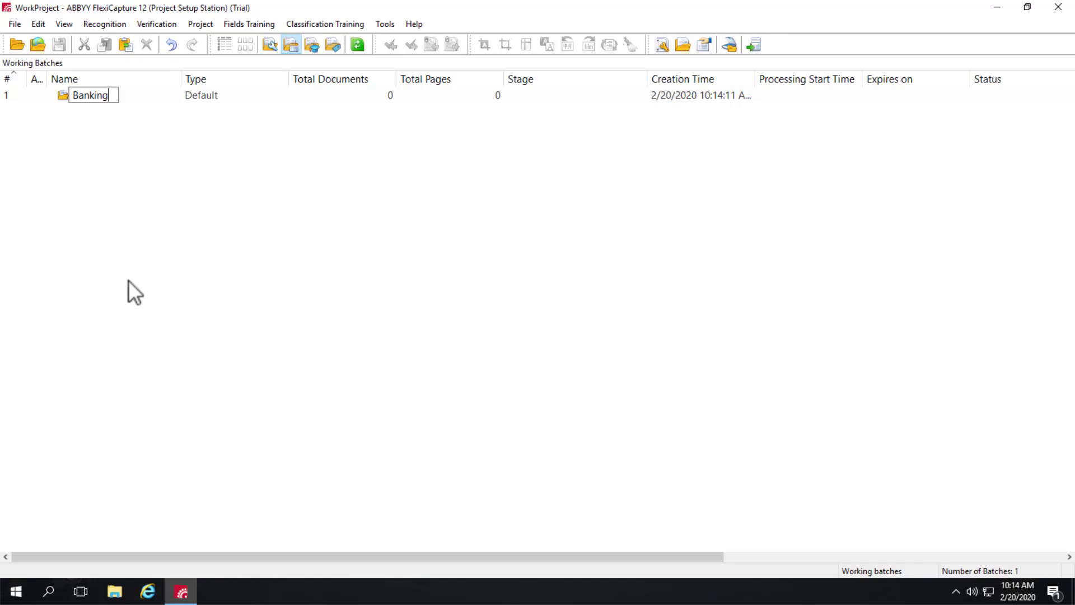
{"action": "type", "text": "Banking"}
{"action": "key", "text": "Return"}
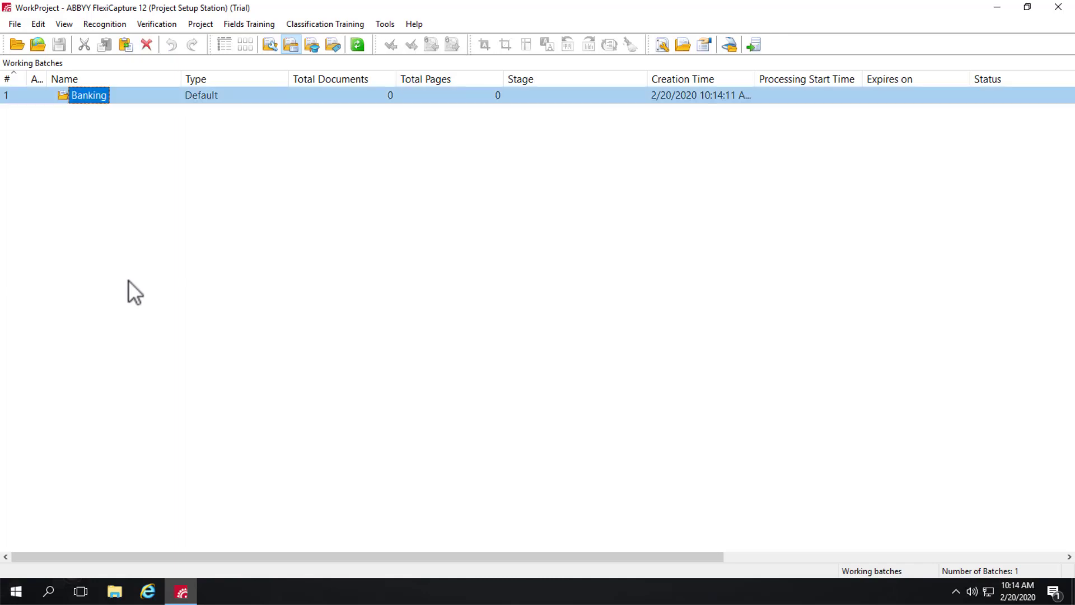
Step: Load all images, Banking0001 to Banking0006, from the 6-1 folder into the Banking batch
{"action": "right_click", "coordinate": [94, 96]}
{"action": "left_click", "coordinate": [120, 122]}
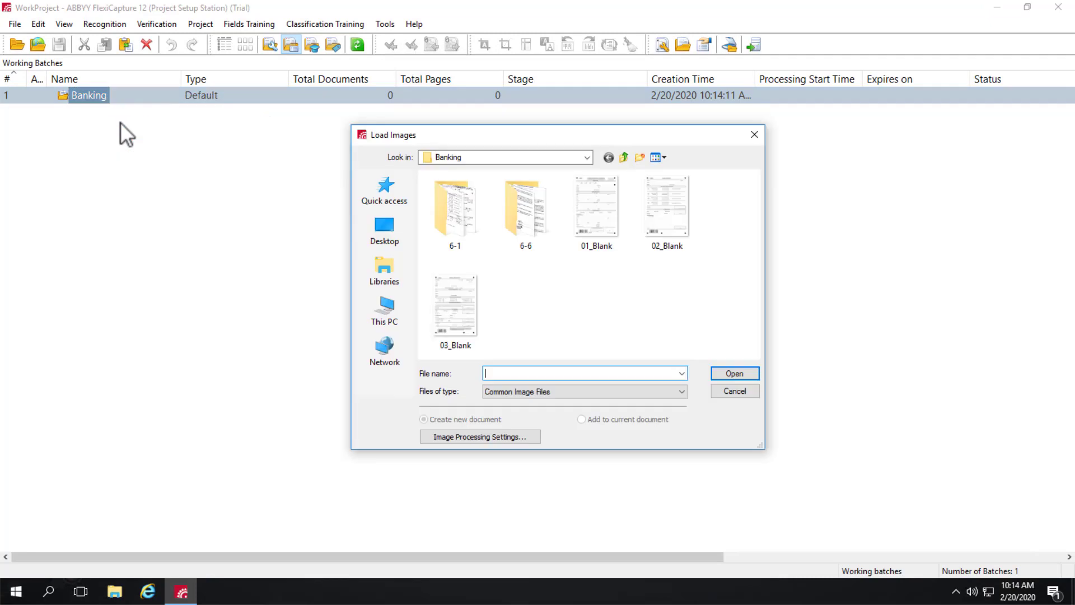
{"action": "double_click", "coordinate": [453, 210]}
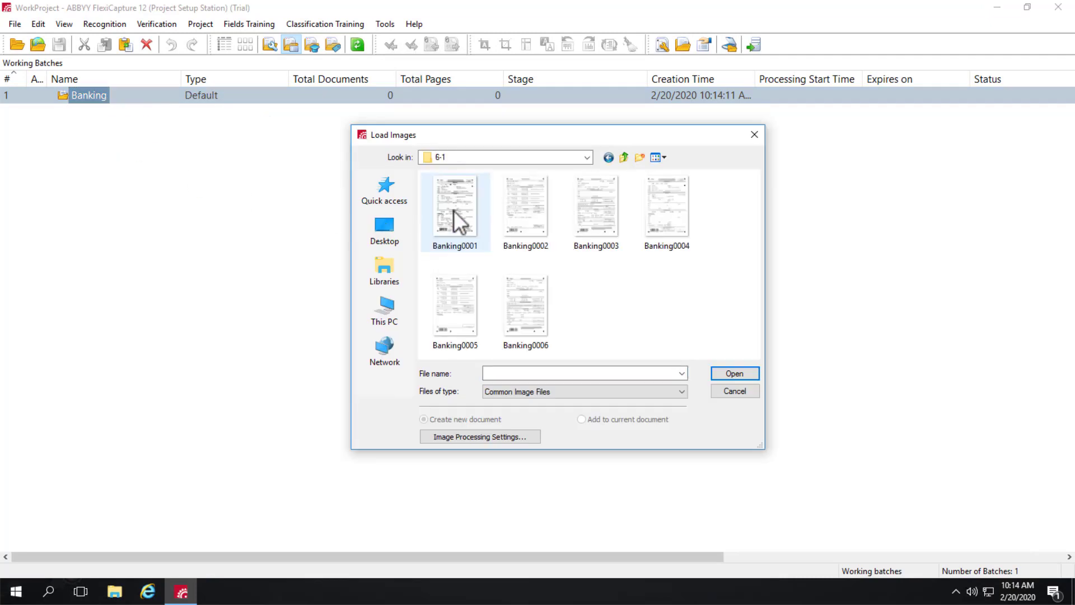
{"action": "key", "text": "ctrl+a"}
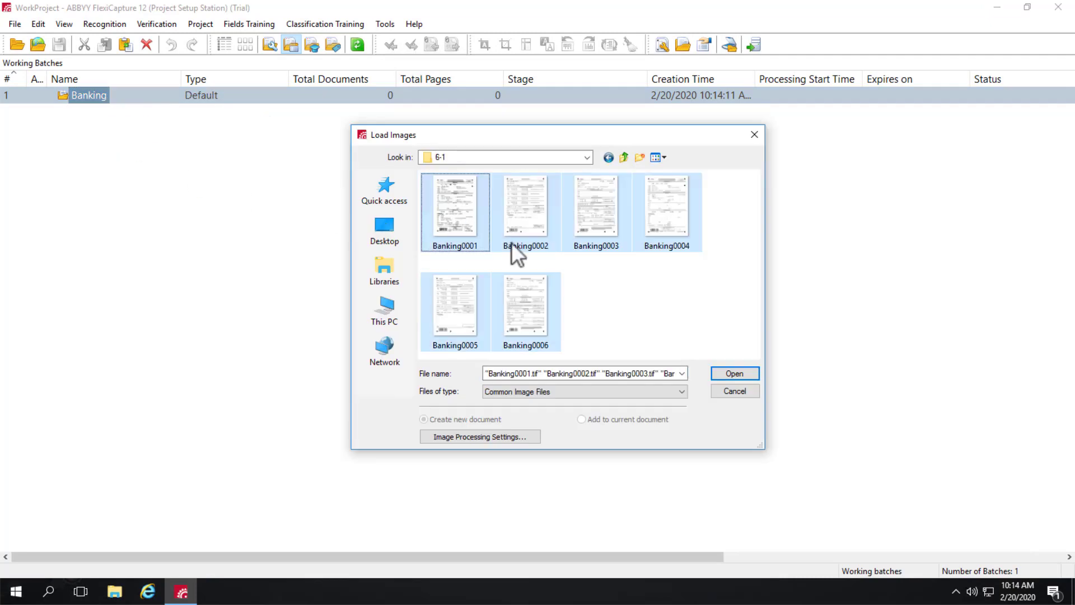
{"action": "left_click", "coordinate": [744, 376]}
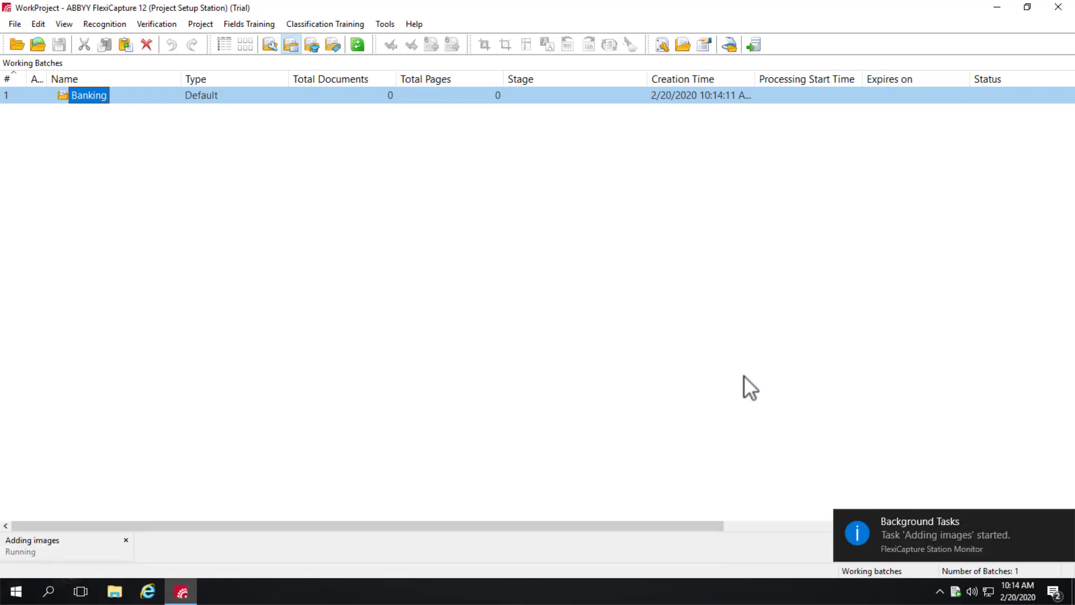
Step: Open the Banking batch and expand both BankingDoc documents into their pages
{"action": "double_click", "coordinate": [92, 95]}
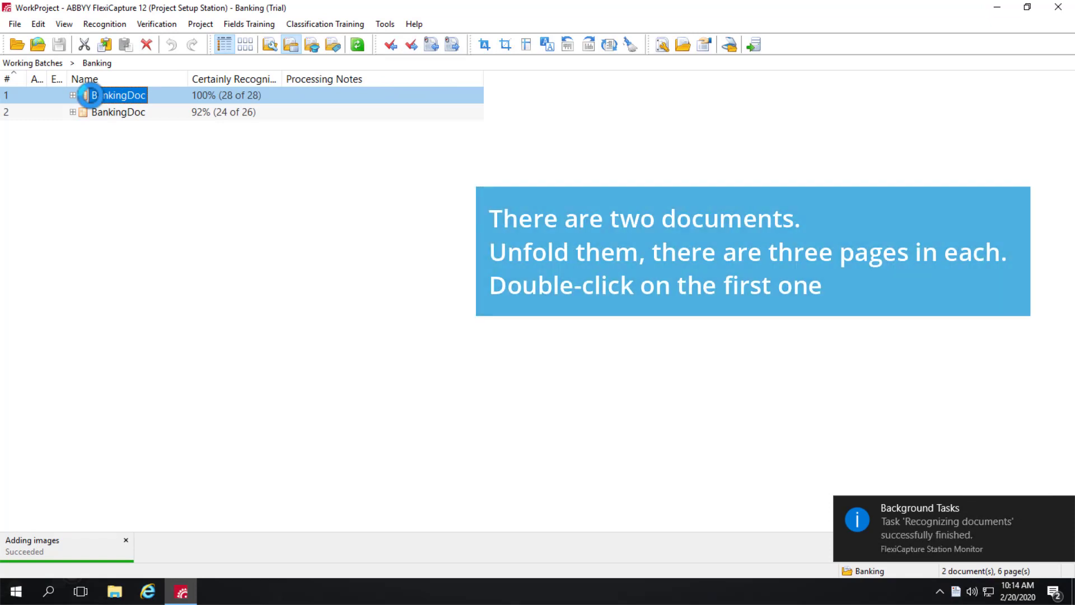
{"action": "left_click", "coordinate": [72, 95]}
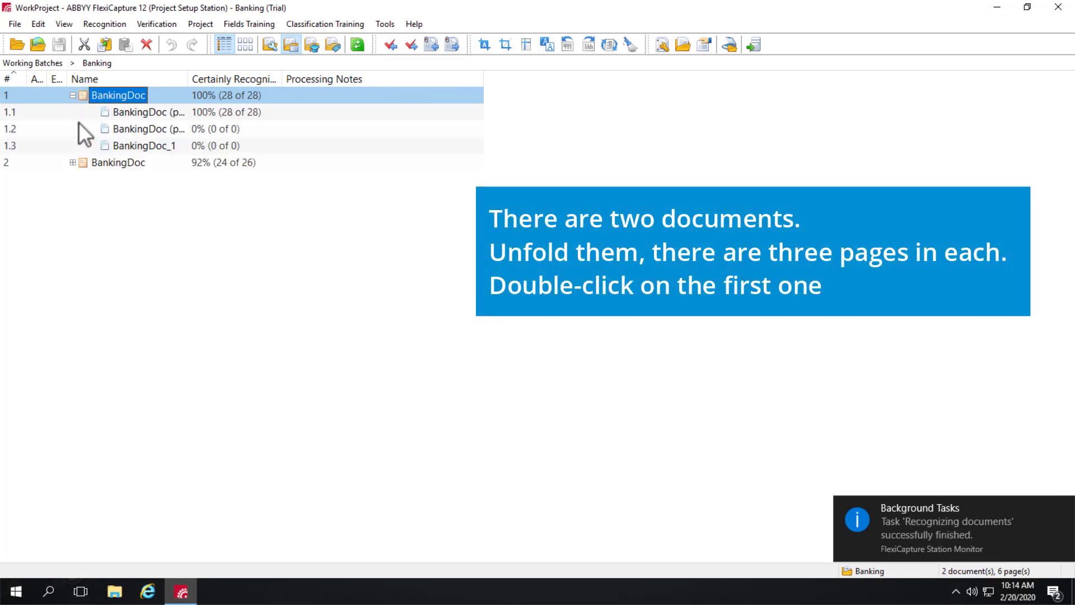
{"action": "left_click", "coordinate": [72, 163]}
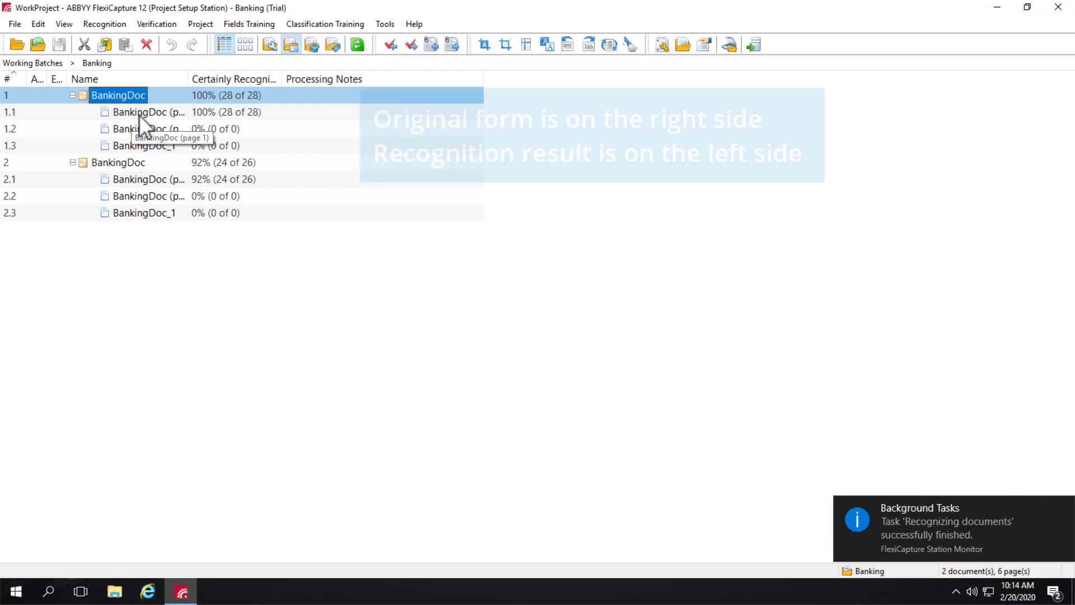
Step: Compare the recognized field values with the original form on the first page of each of the two BankingDoc documents
{"action": "double_click", "coordinate": [139, 113]}
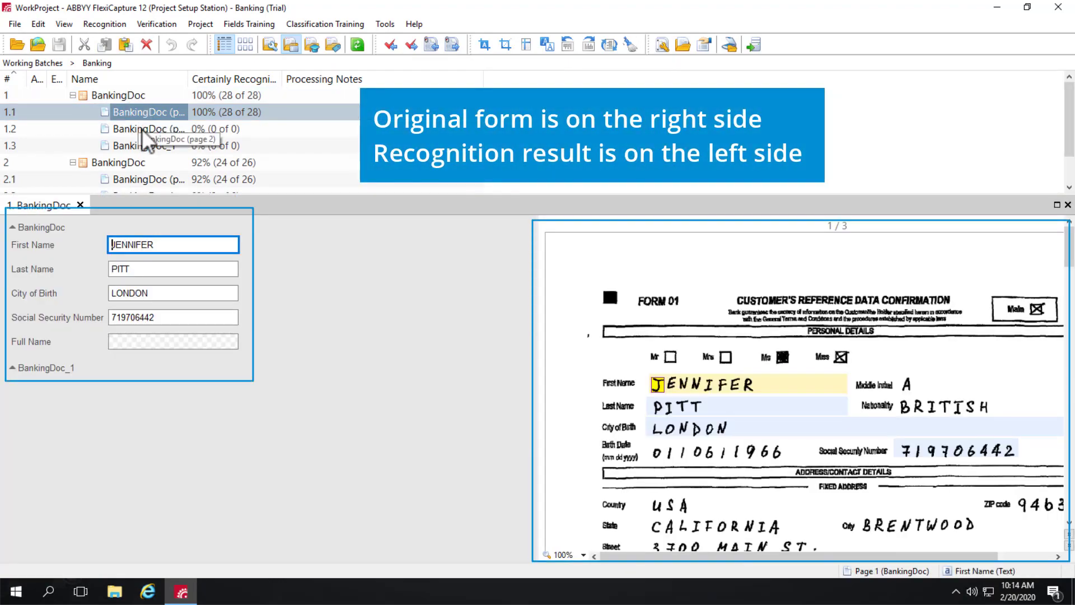
{"action": "scroll", "coordinate": [143, 142], "scroll_direction": "down", "scroll_amount": 1}
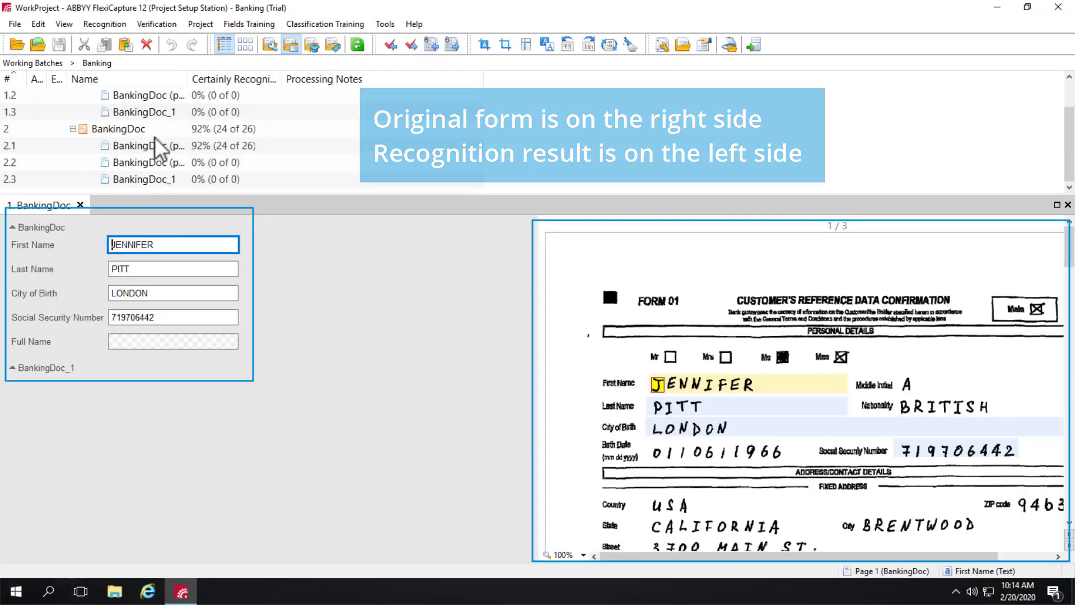
{"action": "left_click", "coordinate": [141, 147]}
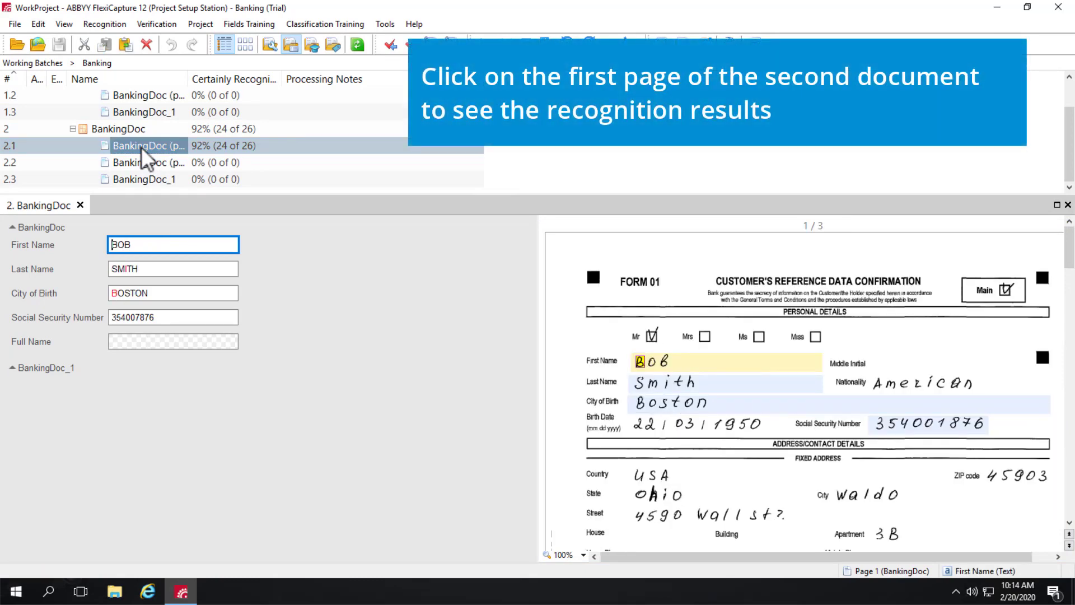